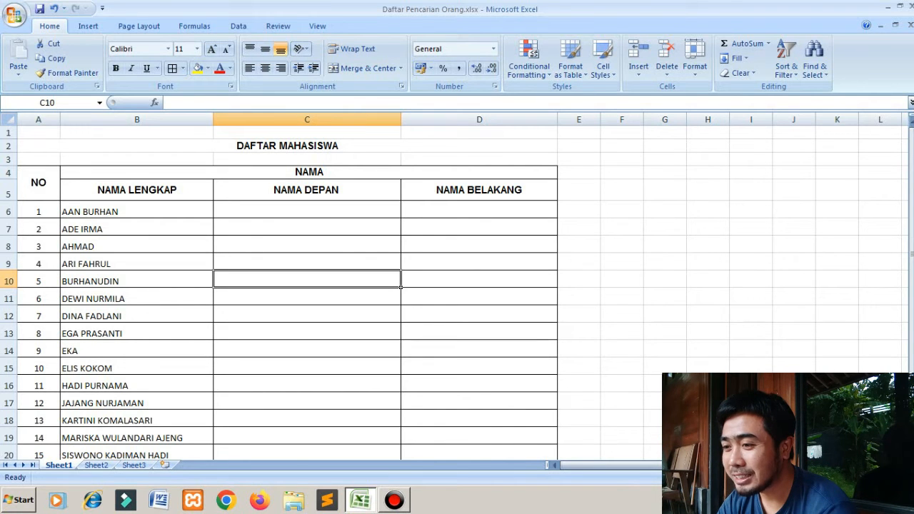
pyautogui.moveTo(136, 211); pyautogui.dragTo(213, 386)
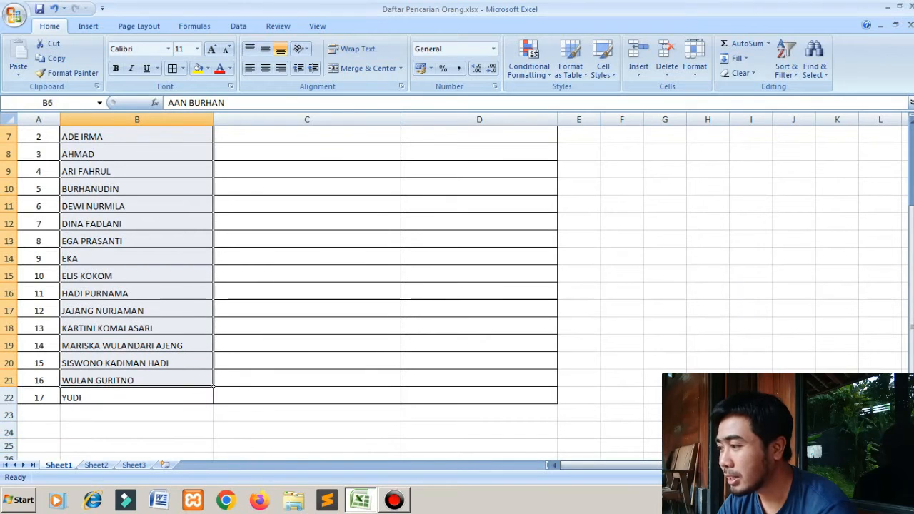
pyautogui.moveTo(911, 262); pyautogui.dragTo(911, 187)
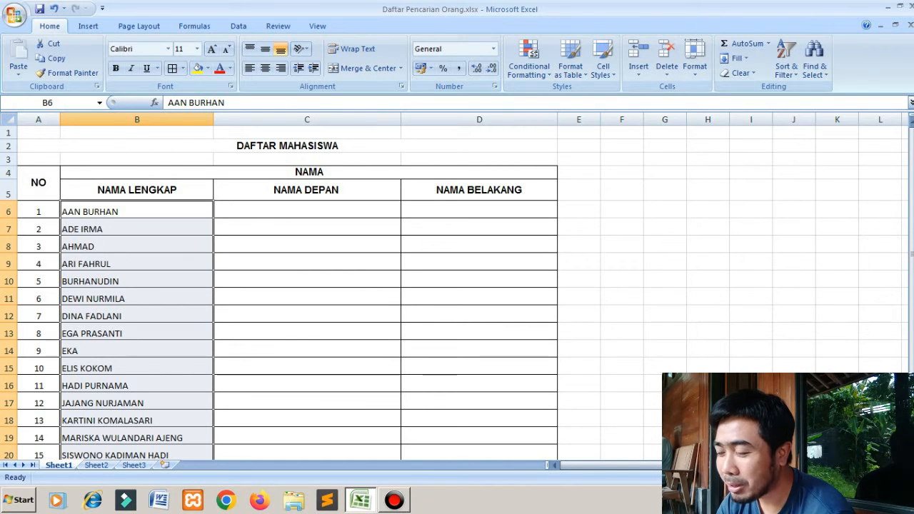
# - Enter =LEFT(B6;FIND(" ";B6;1)-1) in C6 to extract the first name from the full name in B6
pyautogui.click(307, 210)
pyautogui.write('=')
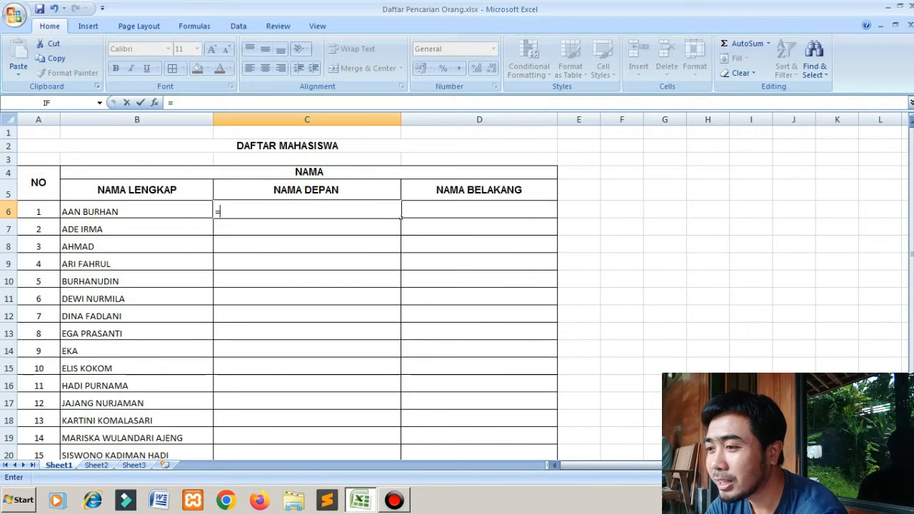
pyautogui.write('LEFT(')
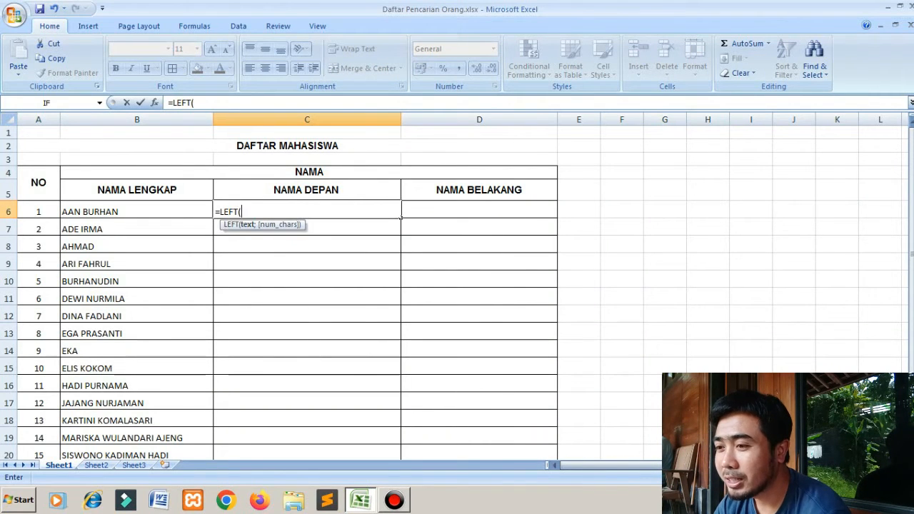
pyautogui.click(136, 211)
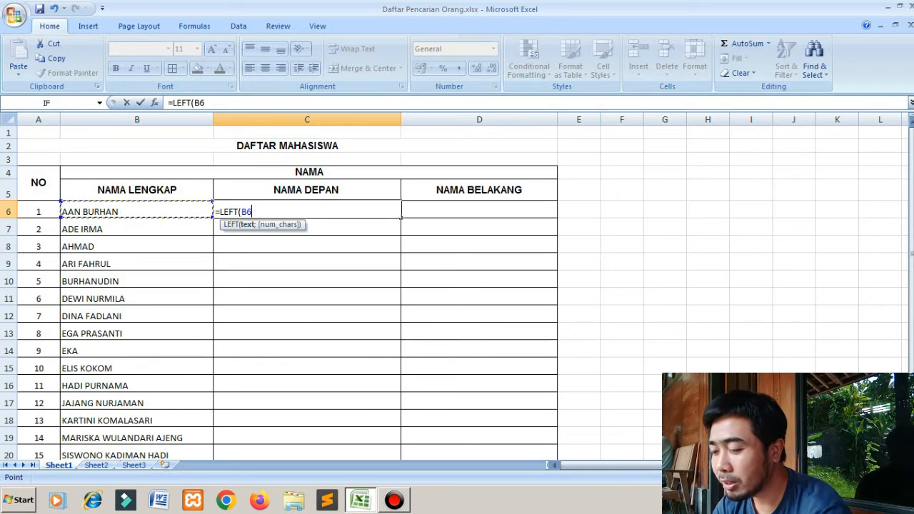
pyautogui.write(';FIND')
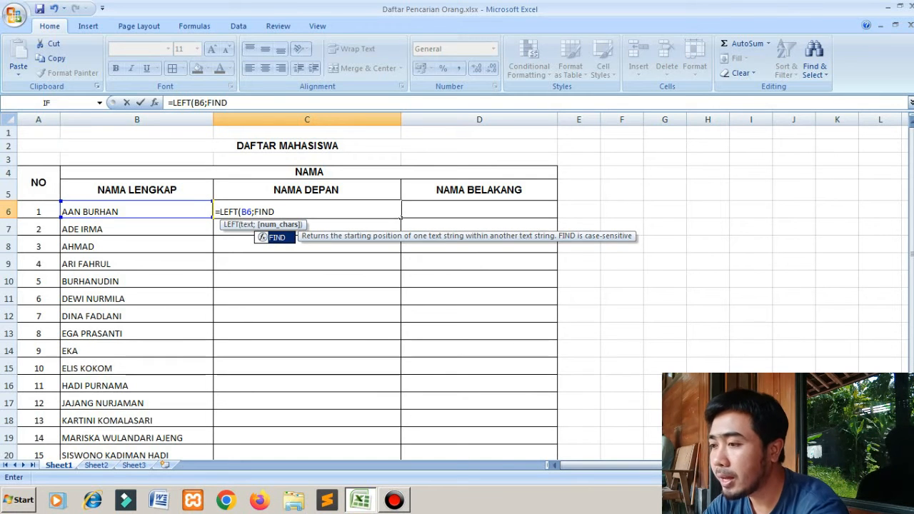
pyautogui.write('(')
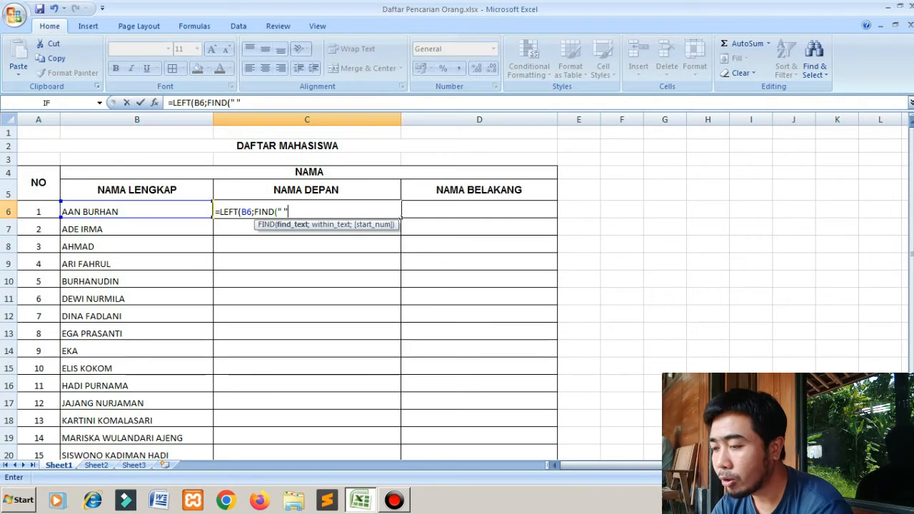
pyautogui.write(';')
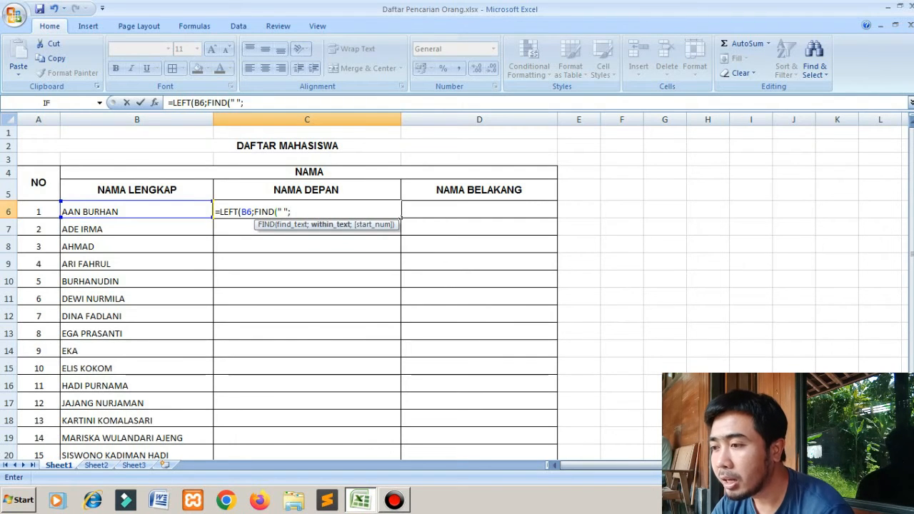
pyautogui.press('Left')
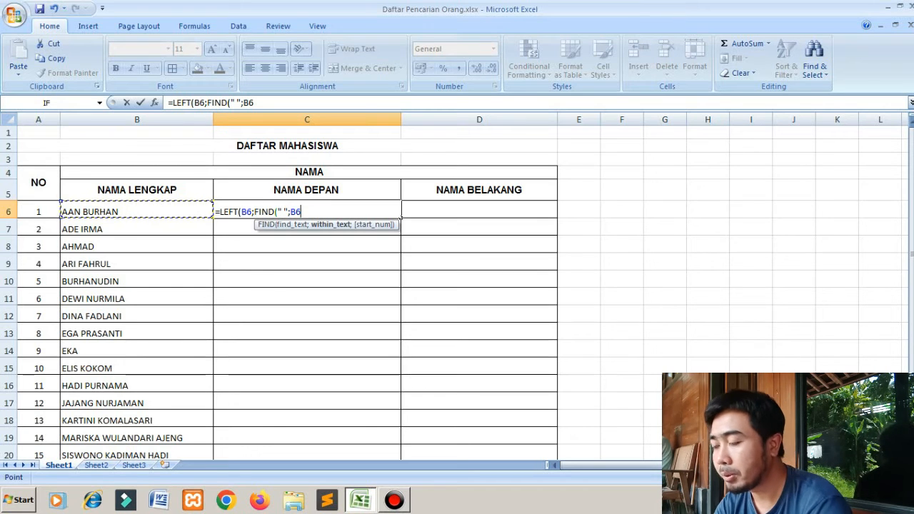
pyautogui.write(';1')
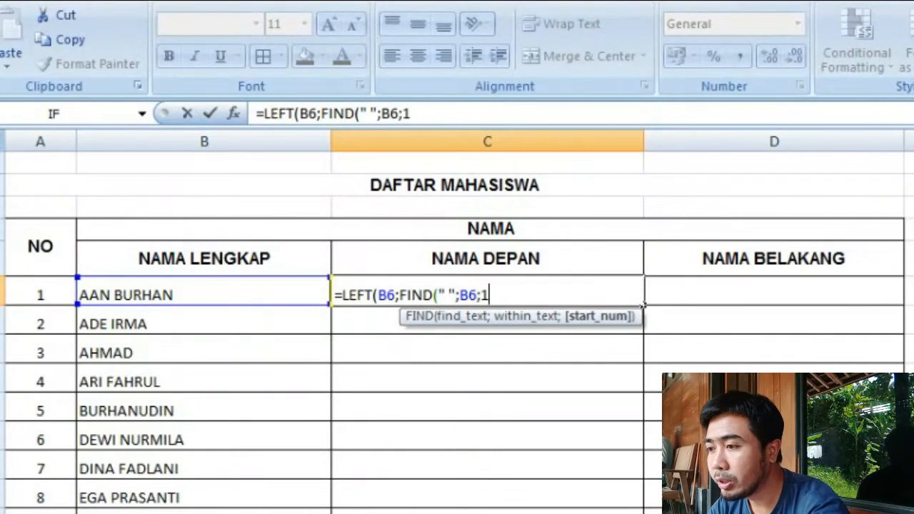
pyautogui.write(')')
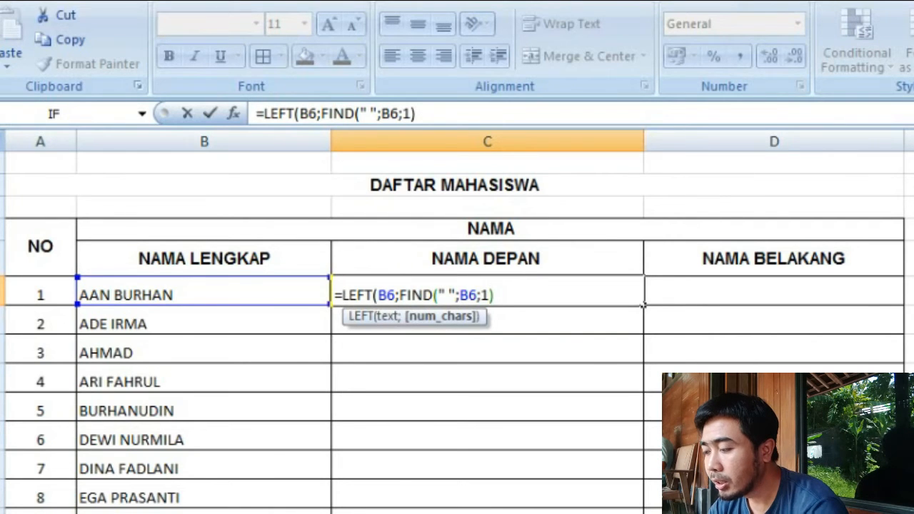
pyautogui.write('-1')
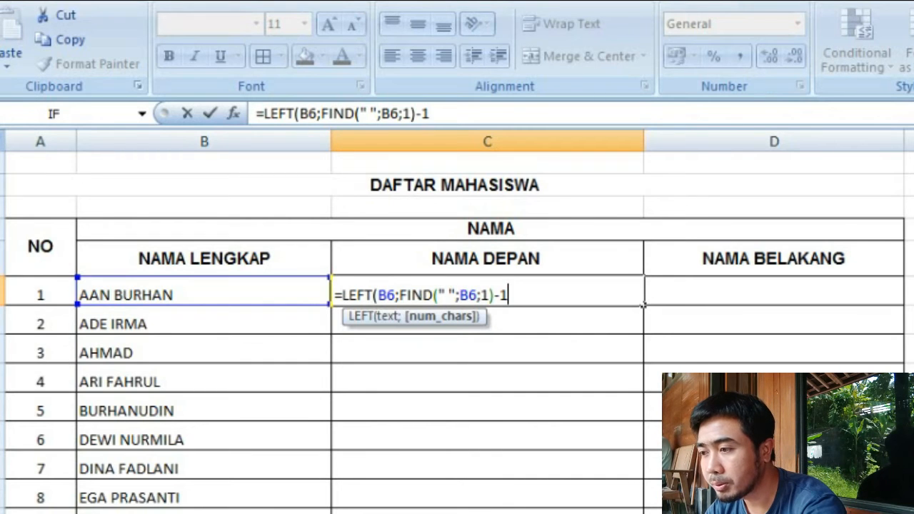
pyautogui.write(')')
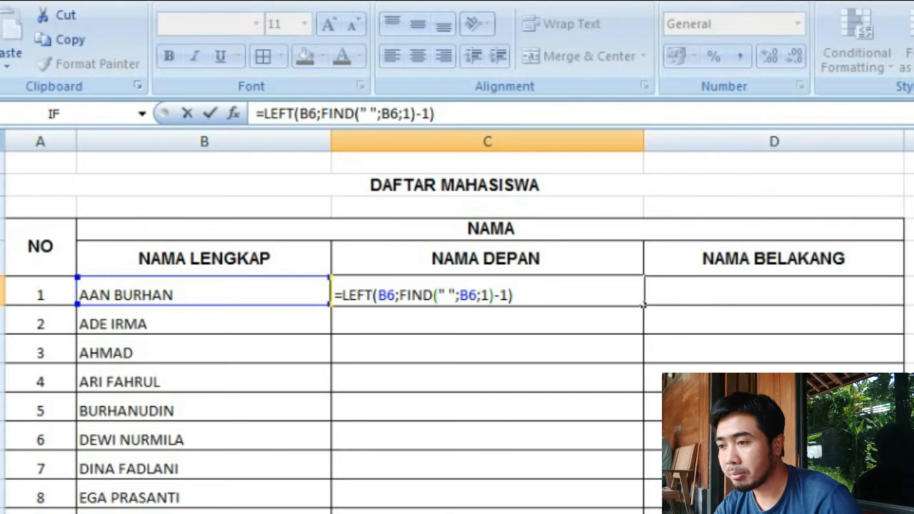
pyautogui.press('Return')
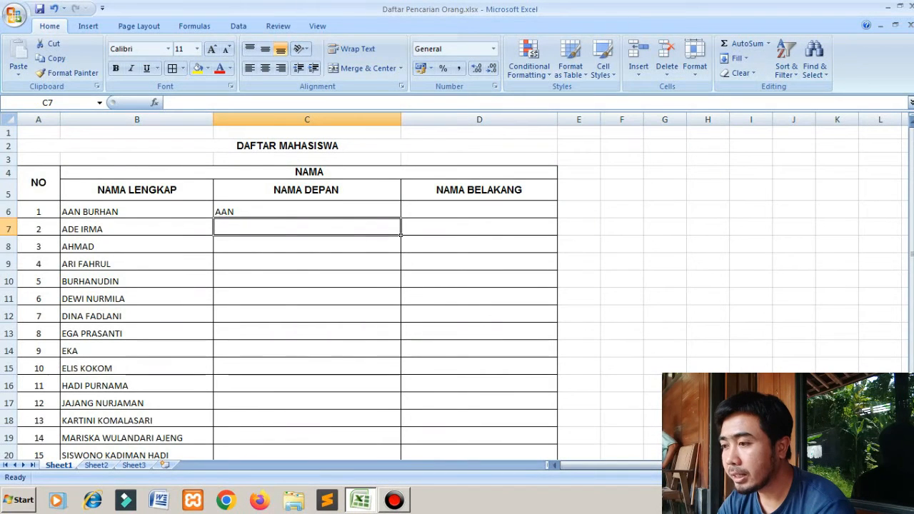
# - Fill the NAMA DEPAN formula from C6 down through C22 and inspect the formula in C8
pyautogui.click(307, 211)
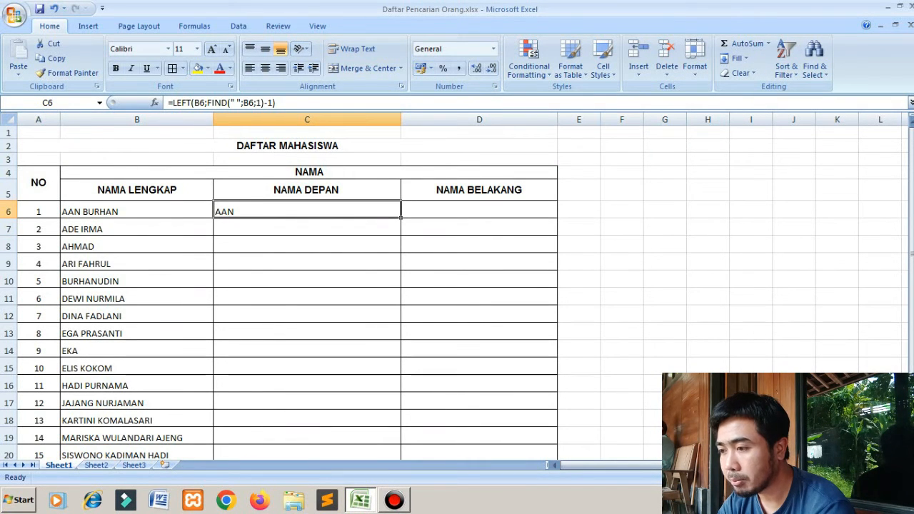
pyautogui.moveTo(401, 217); pyautogui.dragTo(401, 444)
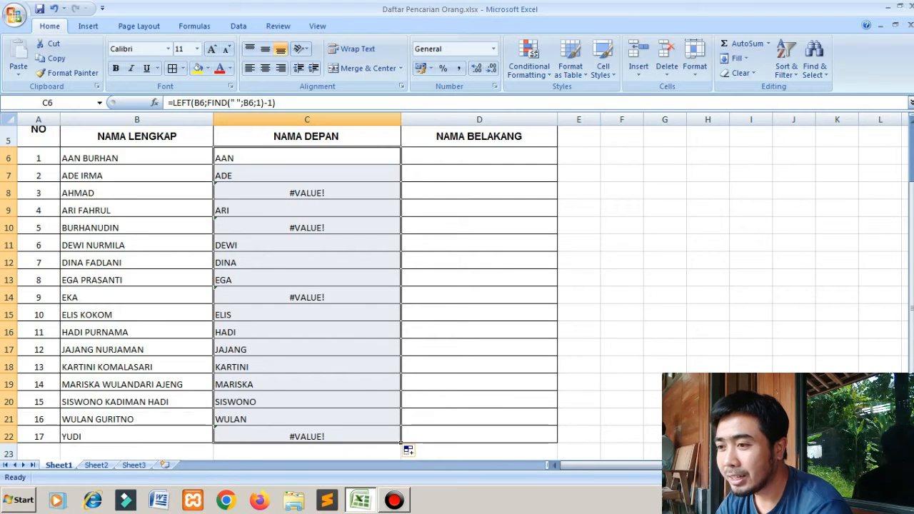
pyautogui.click(255, 187)
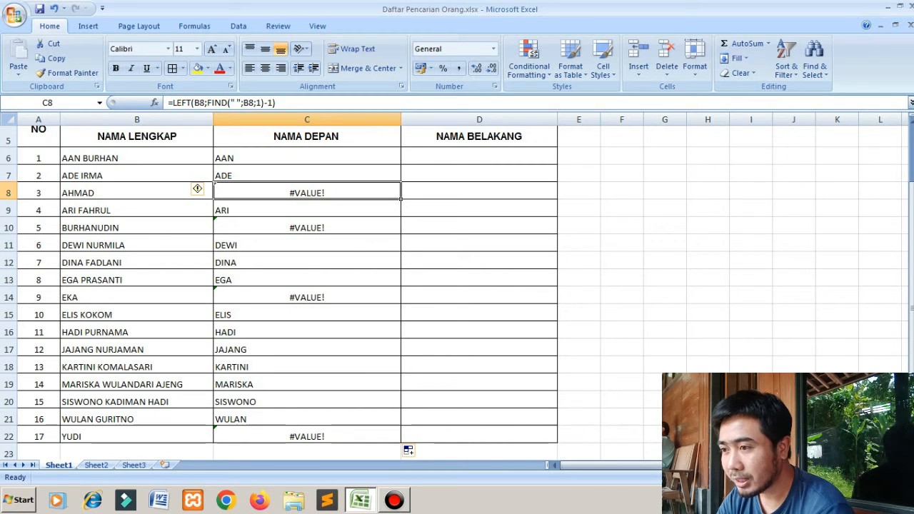
# - Edit the C6 formula to open an IFERROR function directly before LEFT
pyautogui.click(307, 157)
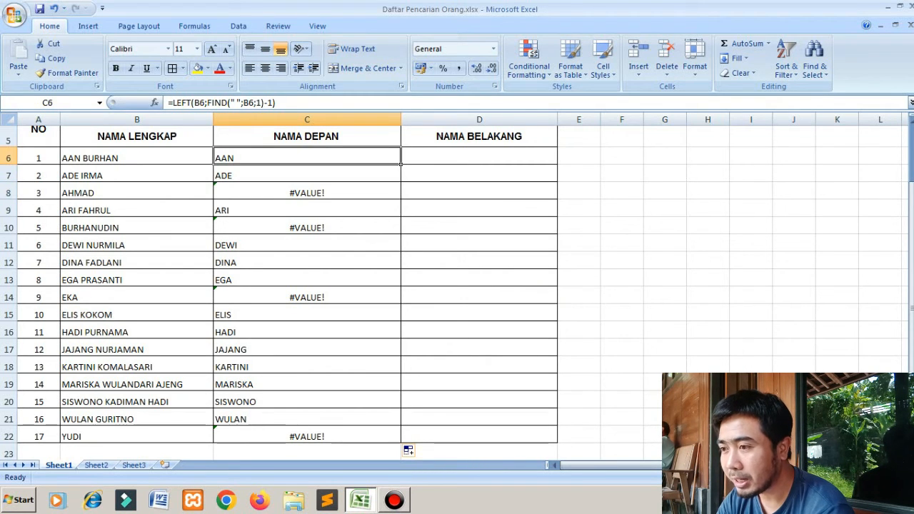
pyautogui.press('F2')
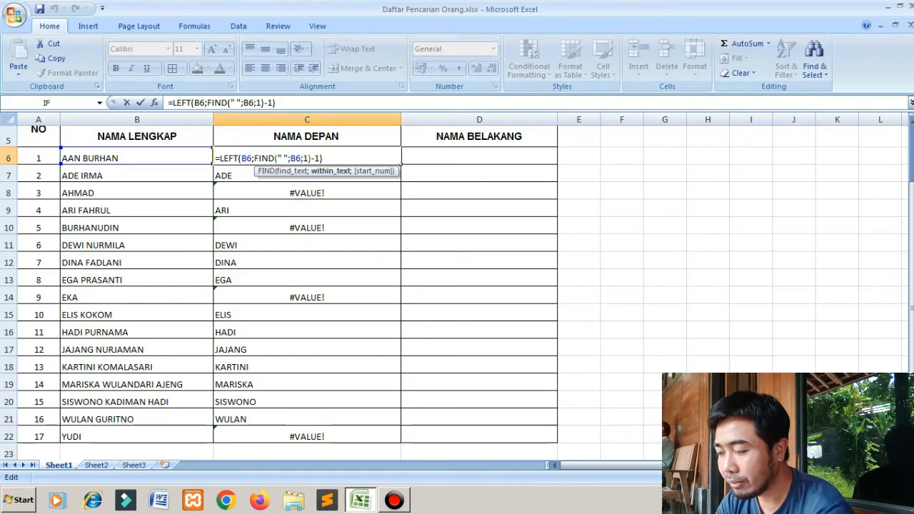
pyautogui.click(220, 157)
pyautogui.write('IF')
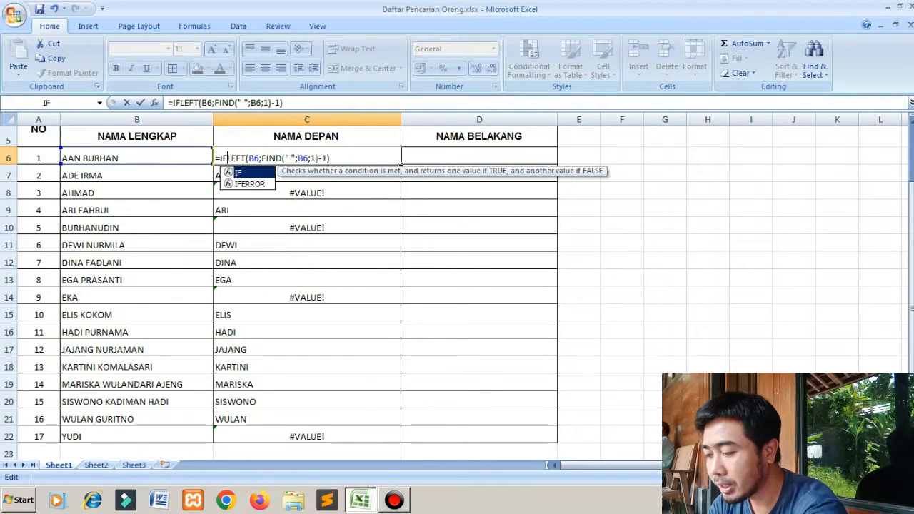
pyautogui.write('ERROR')
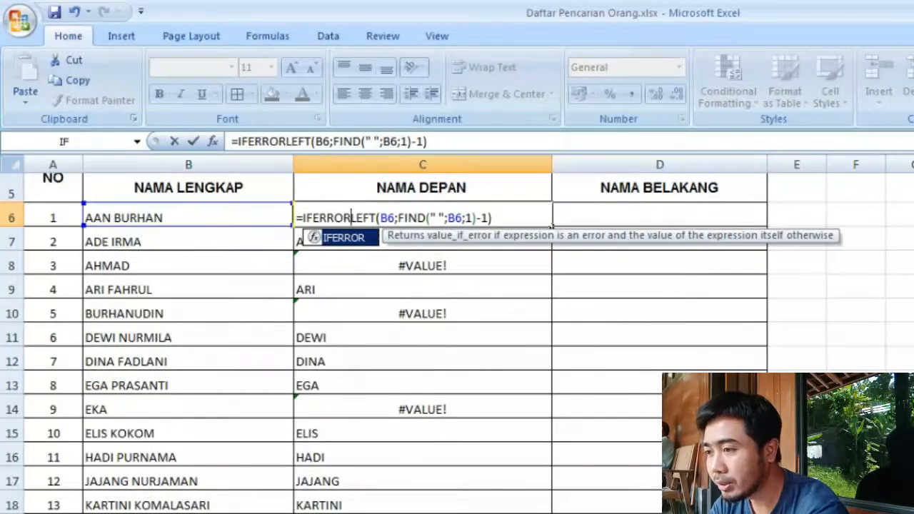
pyautogui.write('(')
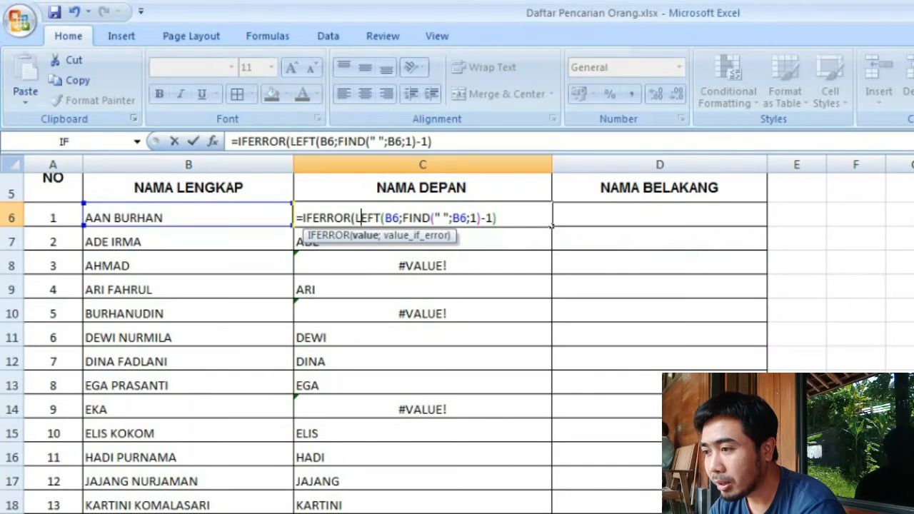
# - Complete the IFERROR in C6 with B6 as the fallback, giving =IFERROR(LEFT(B6;FIND(" ";B6;1)-1);B6)
pyautogui.press('Right')
pyautogui.press('Right')
pyautogui.press('Right')
pyautogui.press('Right')
pyautogui.press('Right')
pyautogui.press('Right')
pyautogui.press('Right')
pyautogui.press('Right')
pyautogui.press('Right')
pyautogui.press('Right')
pyautogui.press('Right')
pyautogui.press('Right')
pyautogui.press('Right')
pyautogui.press('Right')
pyautogui.press('Right')
pyautogui.press('Right')
pyautogui.press('Right')
pyautogui.press('Right')
pyautogui.press('Right')
pyautogui.press('Right')
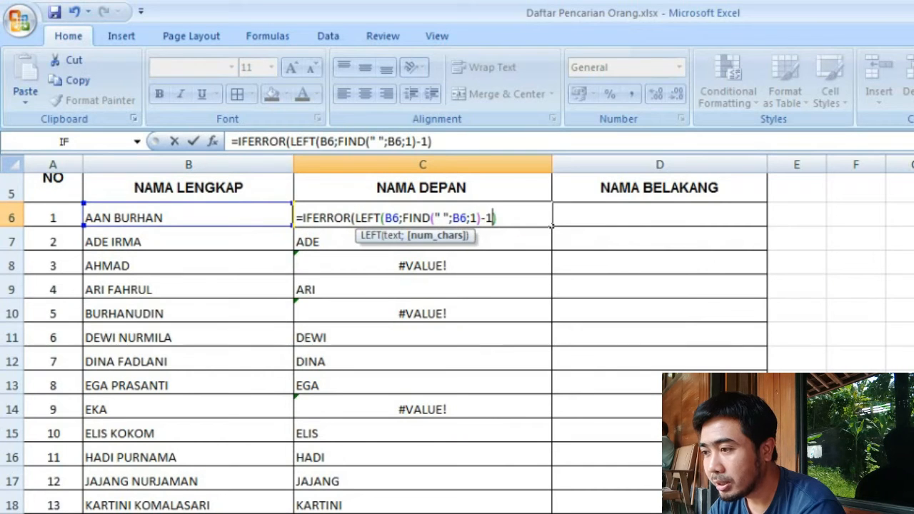
pyautogui.press('Left')
pyautogui.press('Left')
pyautogui.press('Left')
pyautogui.press('Left')
pyautogui.press('Left')
pyautogui.press('Left')
pyautogui.press('Left')
pyautogui.press('Left')
pyautogui.press('Left')
pyautogui.press('Left')
pyautogui.press('Left')
pyautogui.press('Left')
pyautogui.press('Left')
pyautogui.press('Left')
pyautogui.press('Left')
pyautogui.press('Left')
pyautogui.press('Left')
pyautogui.press('Left')
pyautogui.press('Left')
pyautogui.press('Right')
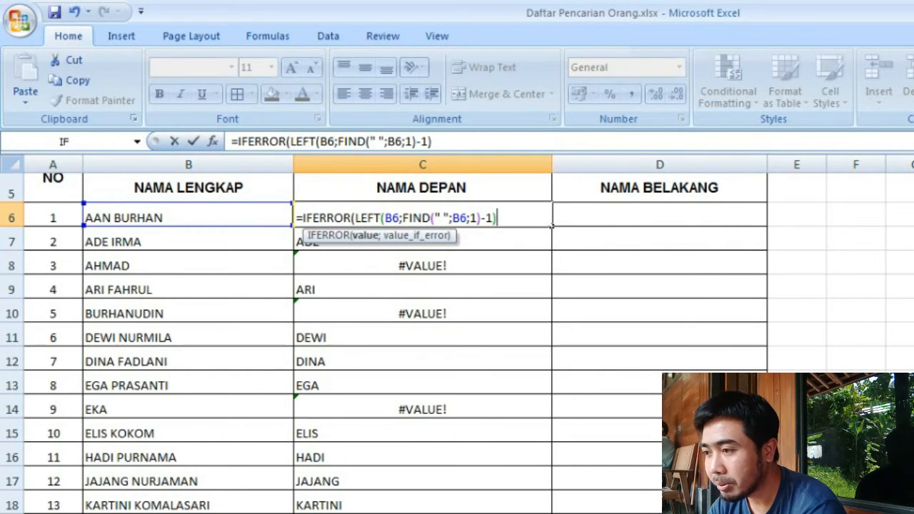
pyautogui.write(';')
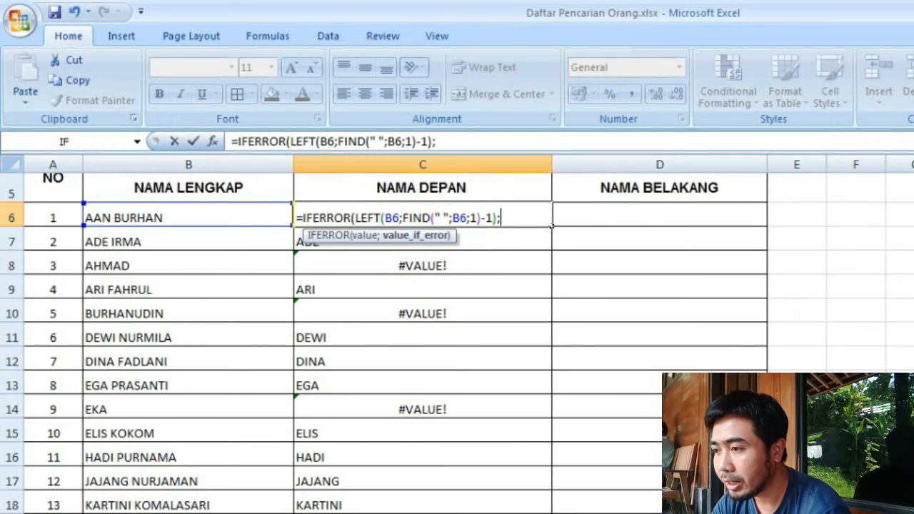
pyautogui.press('Left')
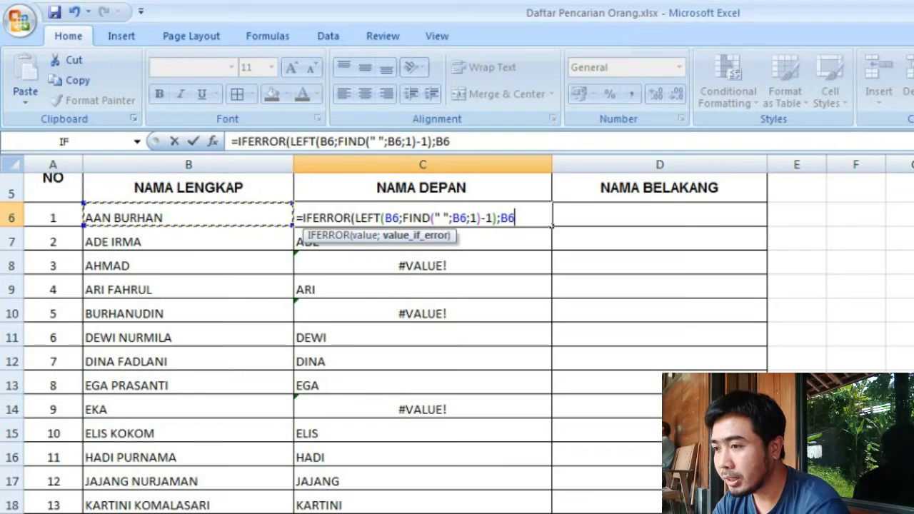
pyautogui.write(')')
pyautogui.press('Return')
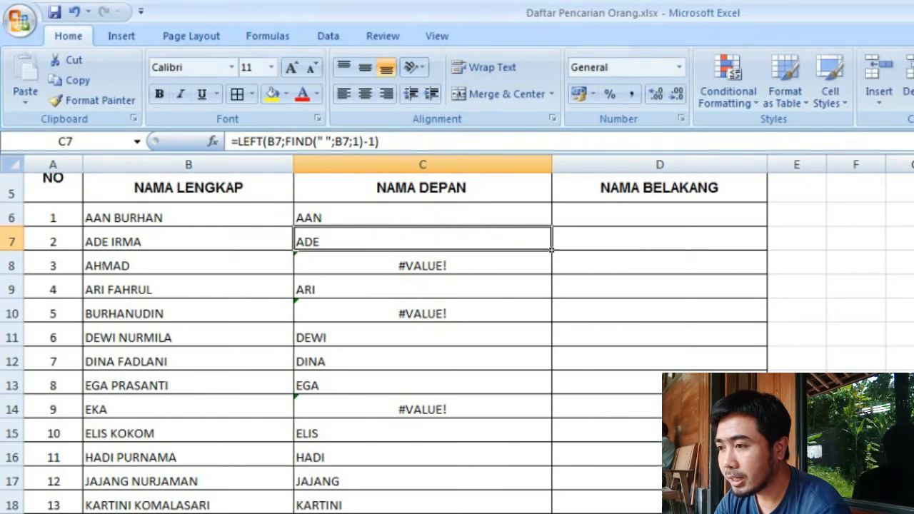
# - Fill the IFERROR formula from C6 down the NAMA DEPAN column through C22
pyautogui.click(423, 214)
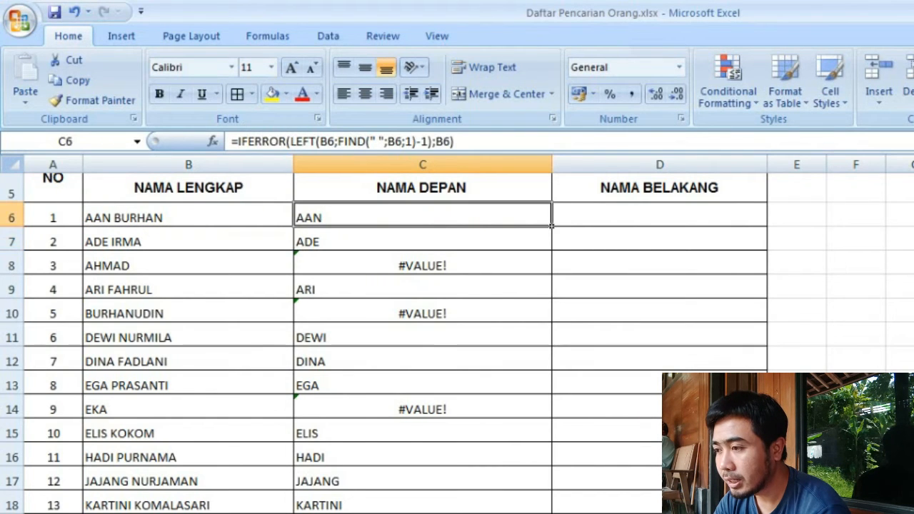
pyautogui.moveTo(551, 226); pyautogui.dragTo(551, 510)
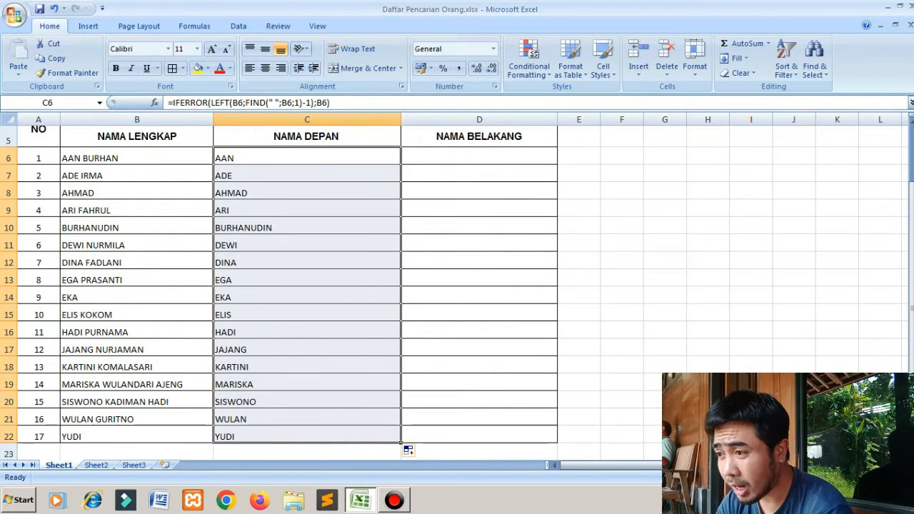
# - Edit the NAMA DEPAN formula in C6 to open a TRIM function around LEFT inside IFERROR
pyautogui.doubleClick(314, 158)
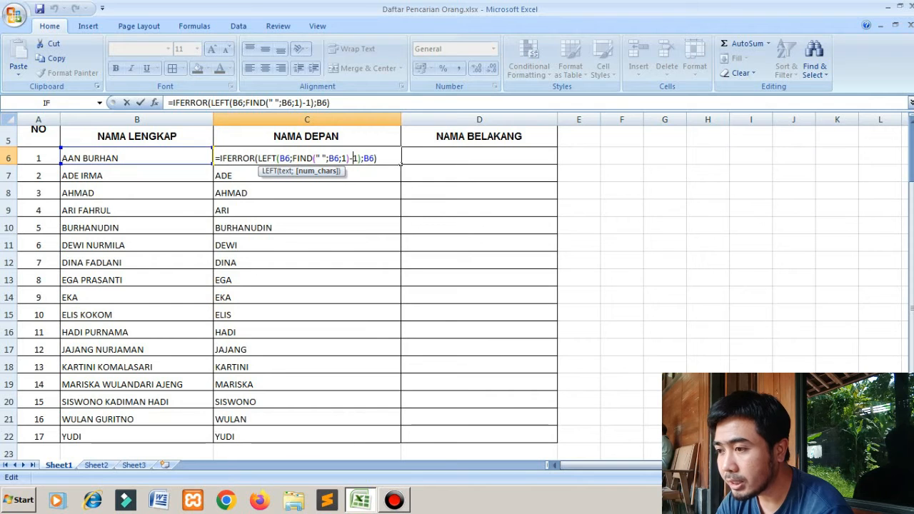
pyautogui.click(256, 158)
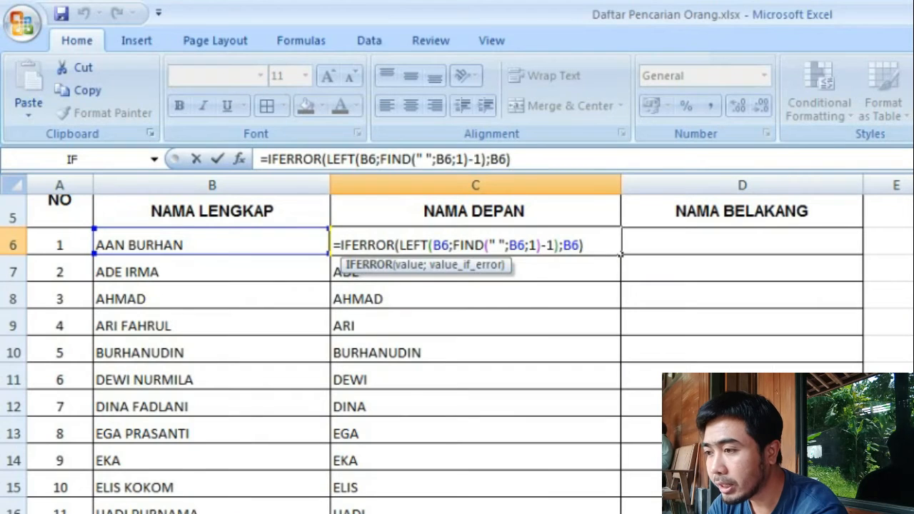
pyautogui.write('TRIM')
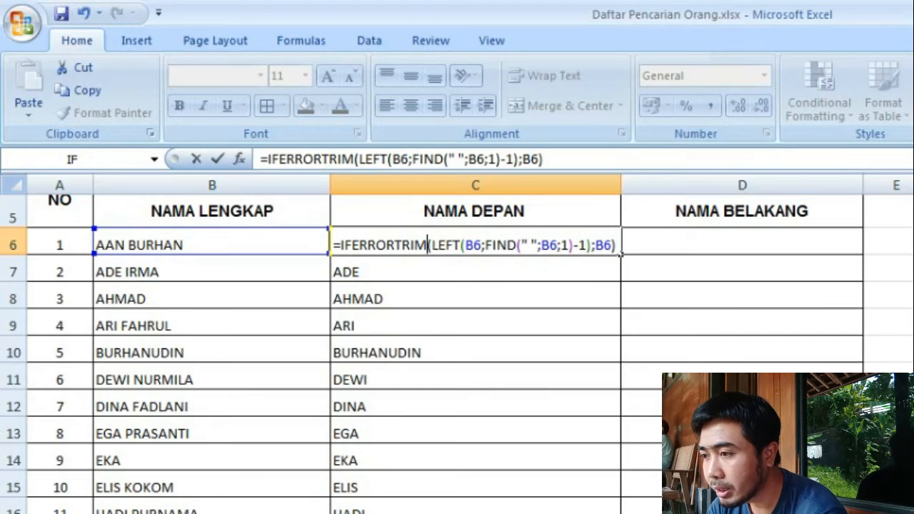
pyautogui.press('BackSpace')
pyautogui.press('BackSpace')
pyautogui.press('BackSpace')
pyautogui.press('BackSpace')
pyautogui.write('(TRIM')
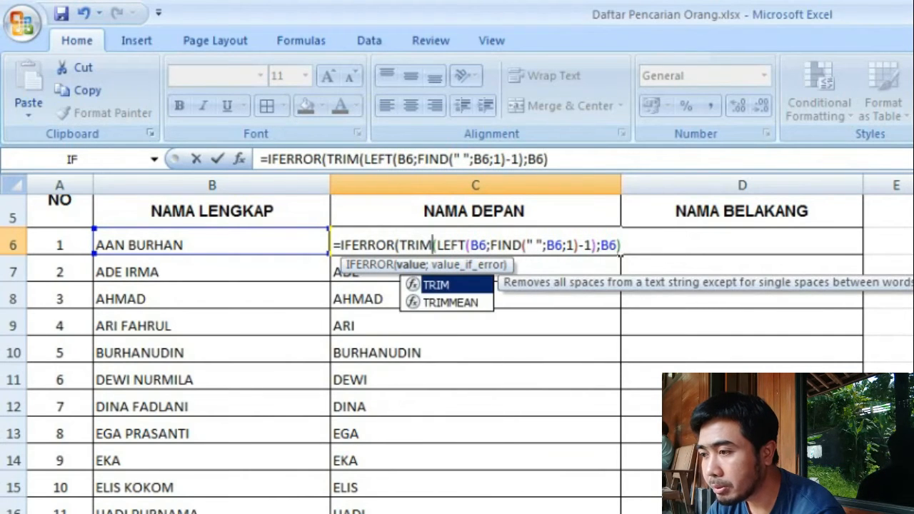
pyautogui.write('(')
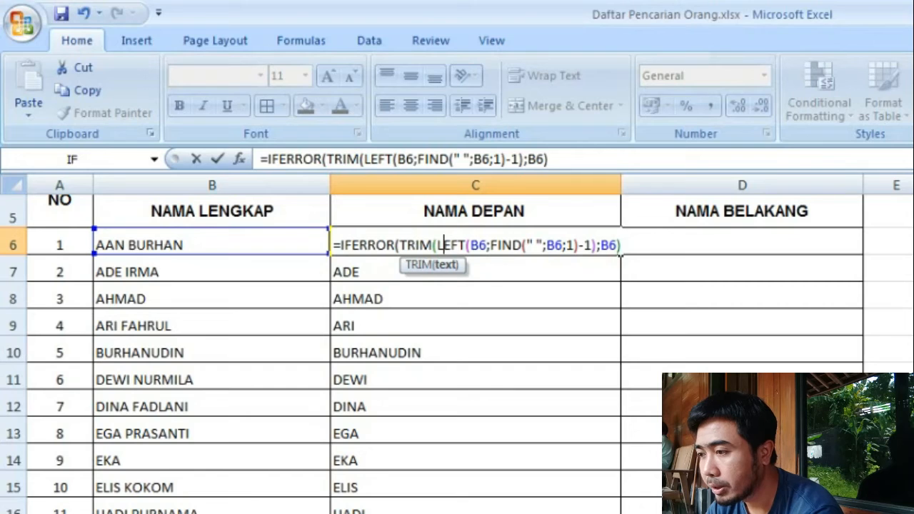
# - Remove the -1 after the FIND function in the C6 formula
pyautogui.press('Right')
pyautogui.press('Right')
pyautogui.press('Right')
pyautogui.press('Right')
pyautogui.press('Right')
pyautogui.press('Right')
pyautogui.press('Right')
pyautogui.press('Right')
pyautogui.press('Right')
pyautogui.press('Right')
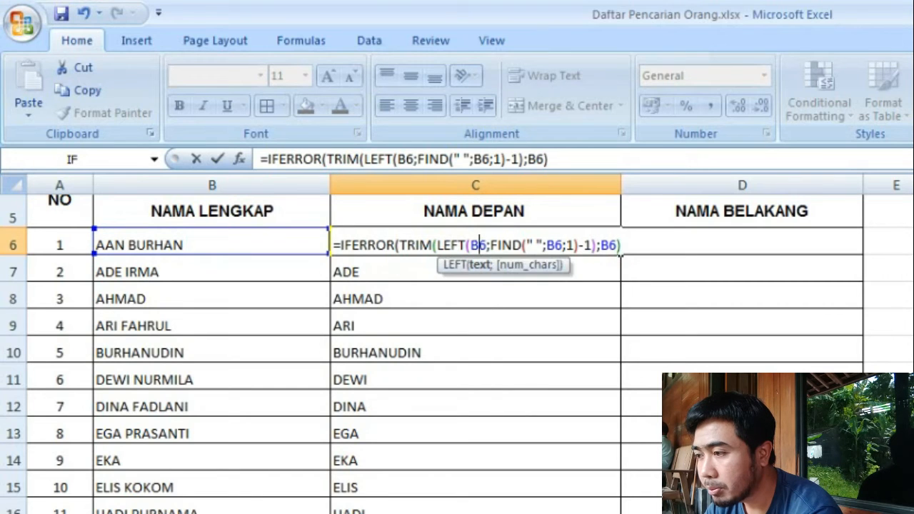
pyautogui.press('Right')
pyautogui.press('Right')
pyautogui.press('Right')
pyautogui.press('Right')
pyautogui.press('Right')
pyautogui.press('Right')
pyautogui.press('Right')
pyautogui.press('Right')
pyautogui.press('Right')
pyautogui.press('Right')
pyautogui.press('Right')
pyautogui.press('Right')
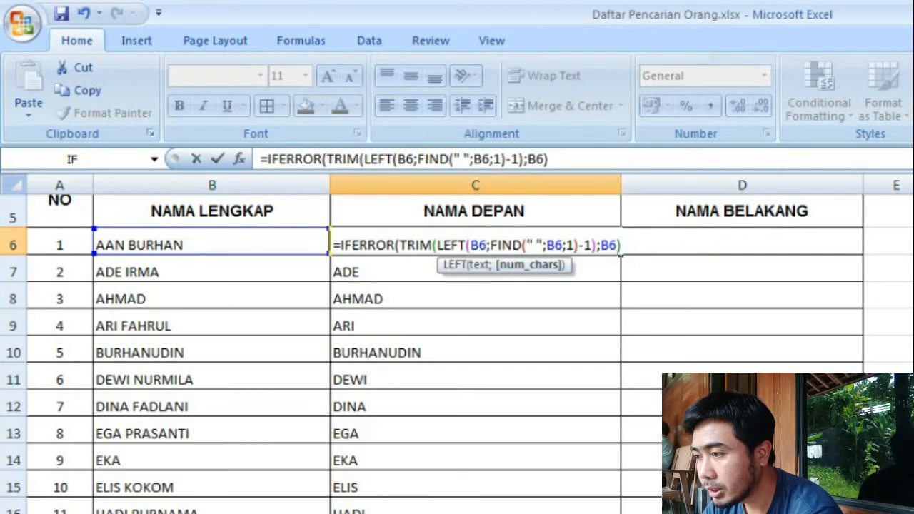
pyautogui.press('BackSpace')
pyautogui.press('Delete')
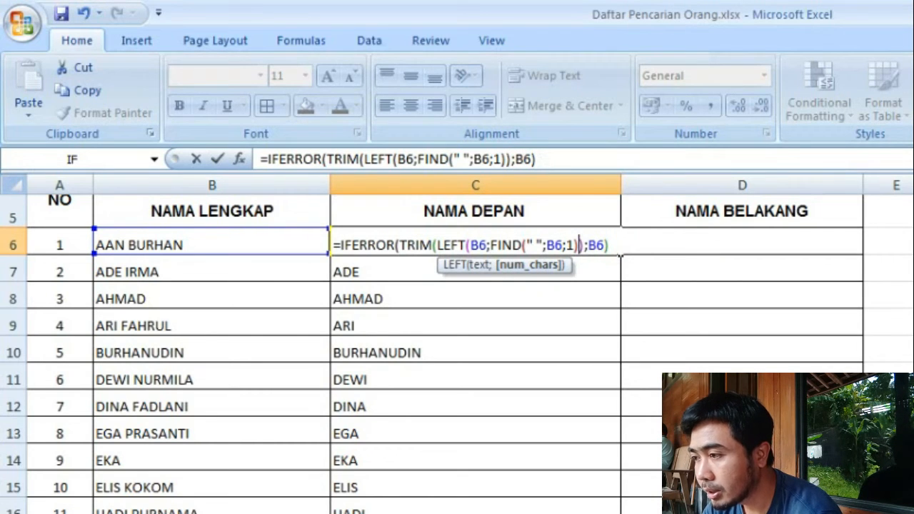
# - Close TRIM in C6, giving =IFERROR(TRIM(LEFT(B6;FIND(" ";B6;1)));B6), and fill the formula down through C22
pyautogui.press('Right')
pyautogui.press('Right')
pyautogui.press('Left')
pyautogui.write(')')
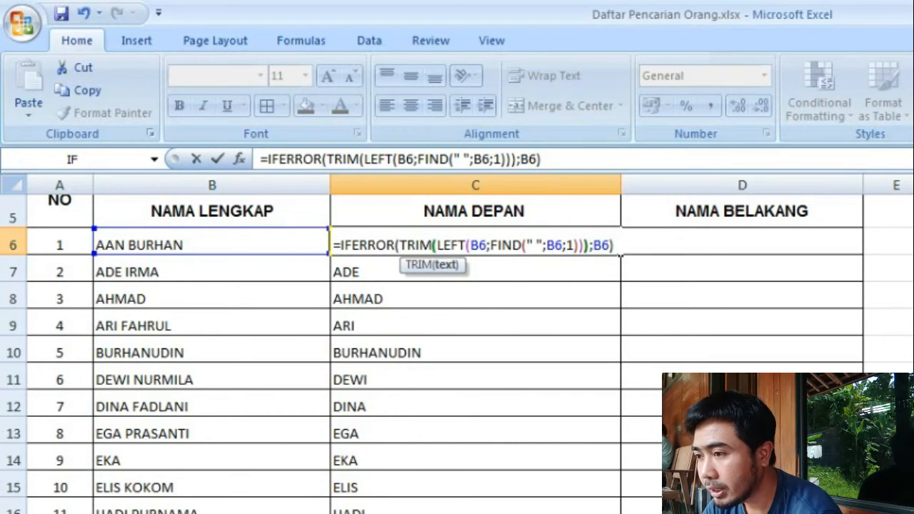
pyautogui.press('Return')
pyautogui.press('Up')
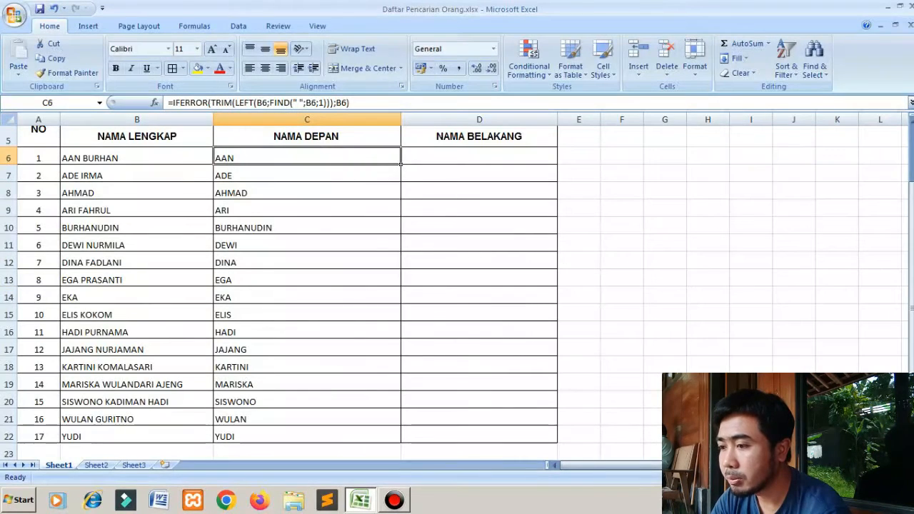
pyautogui.moveTo(400, 164); pyautogui.dragTo(401, 442)
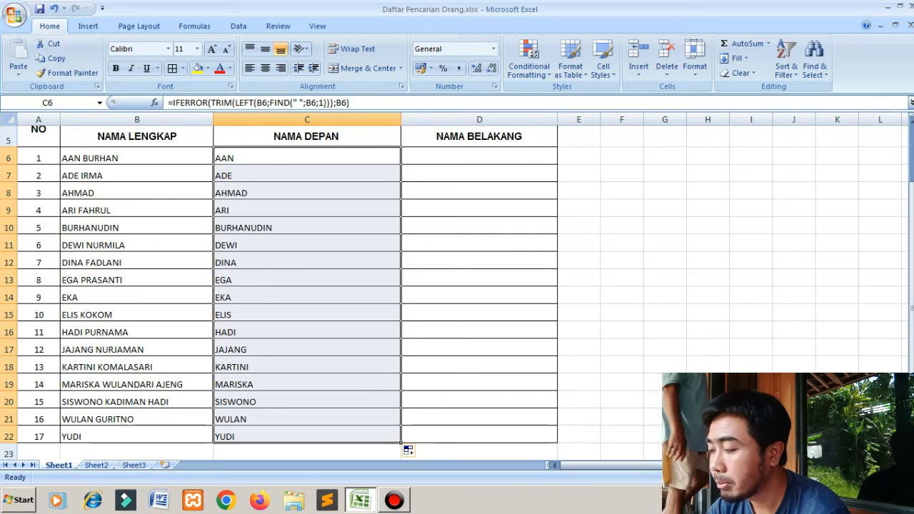
# - Begin a RIGHT formula in D6 under NAMA BELAKANG with B6 as the text argument
pyautogui.click(479, 157)
pyautogui.write('=')
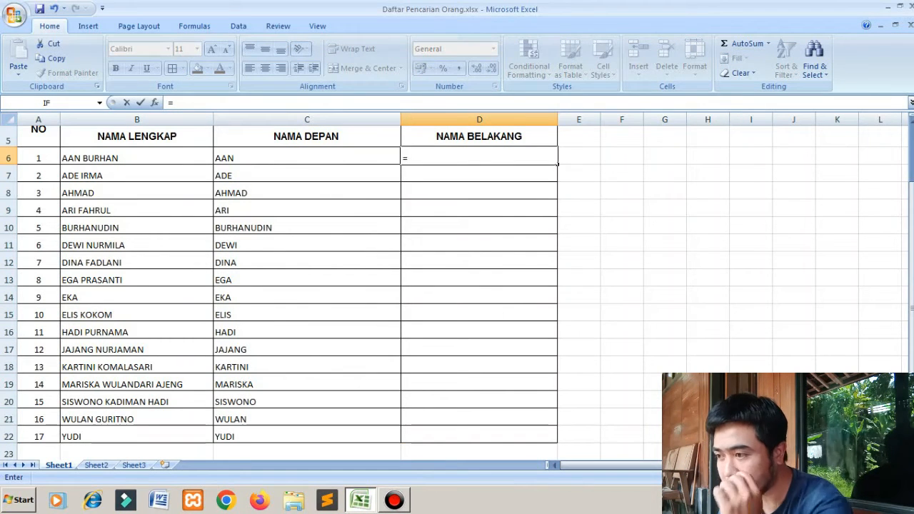
pyautogui.write('R')
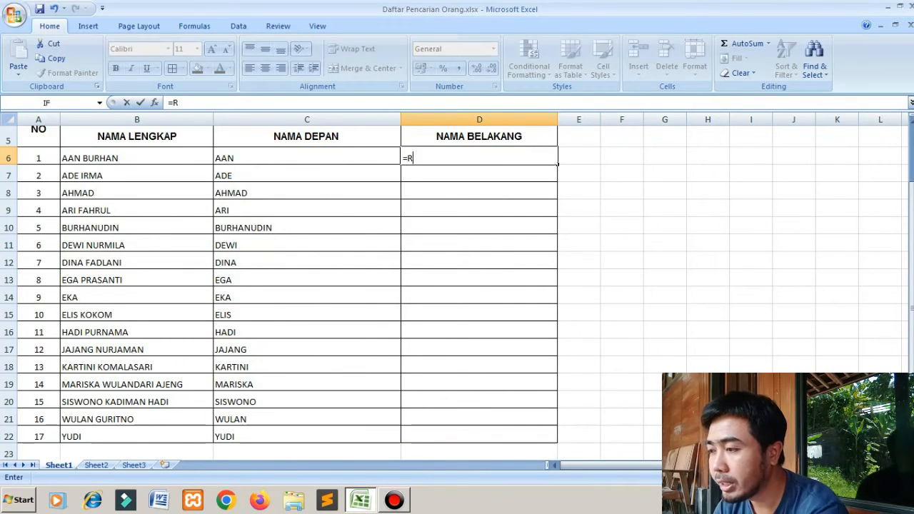
pyautogui.write('IGHT')
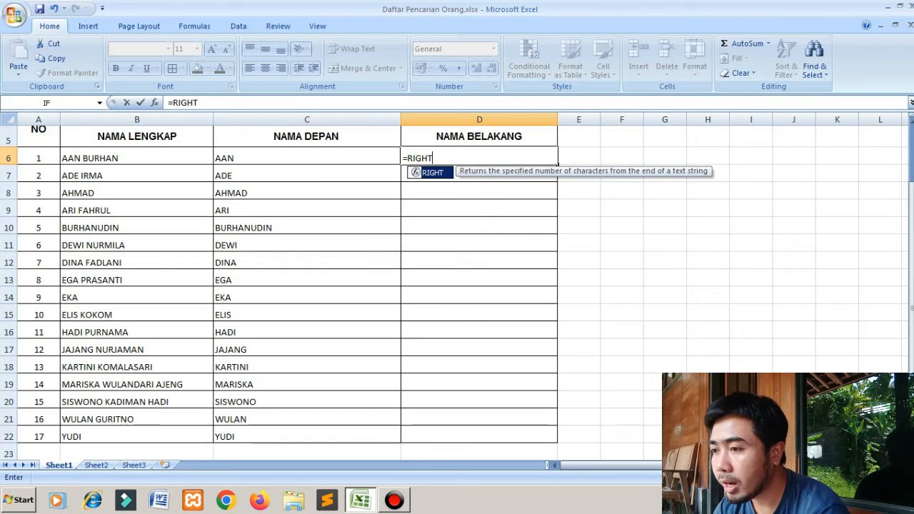
pyautogui.write('(')
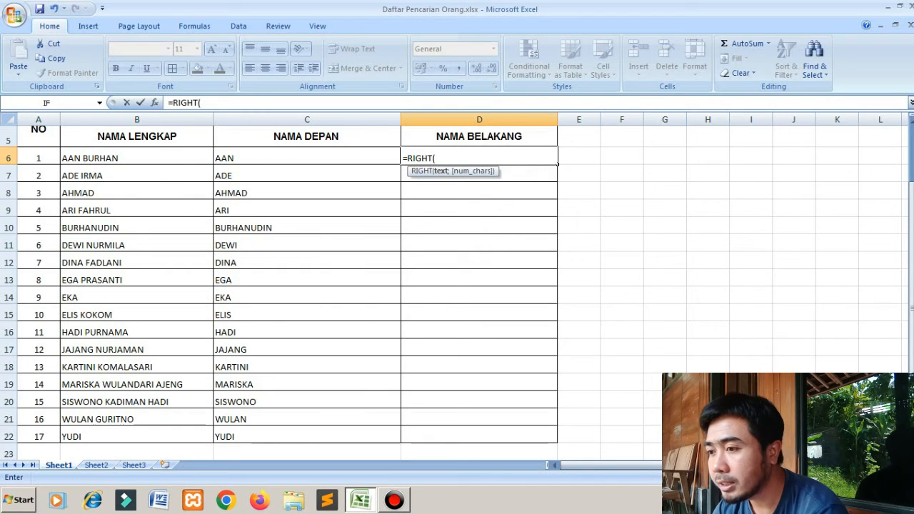
pyautogui.click(136, 158)
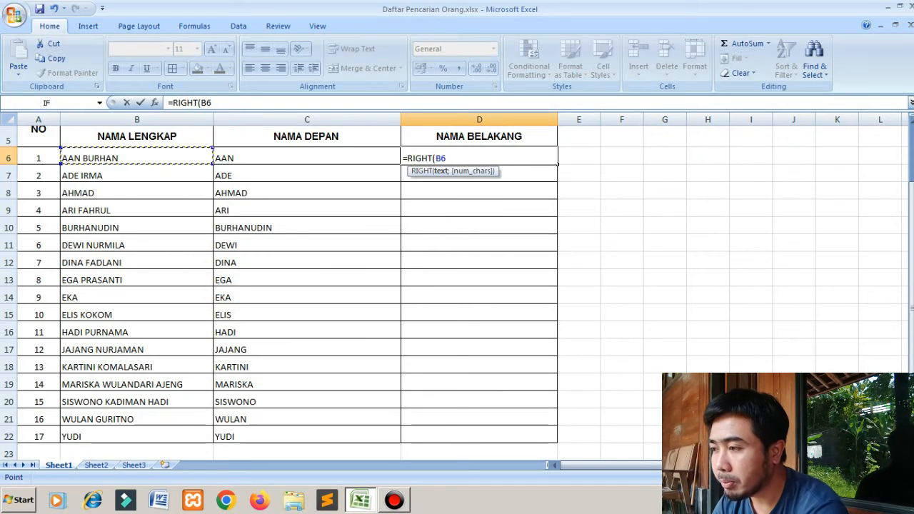
pyautogui.write(';')
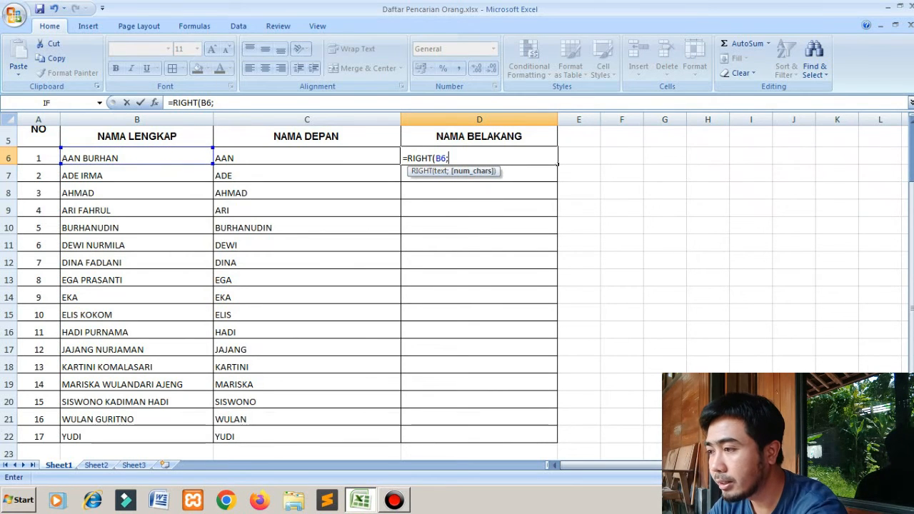
pyautogui.write('LEN')
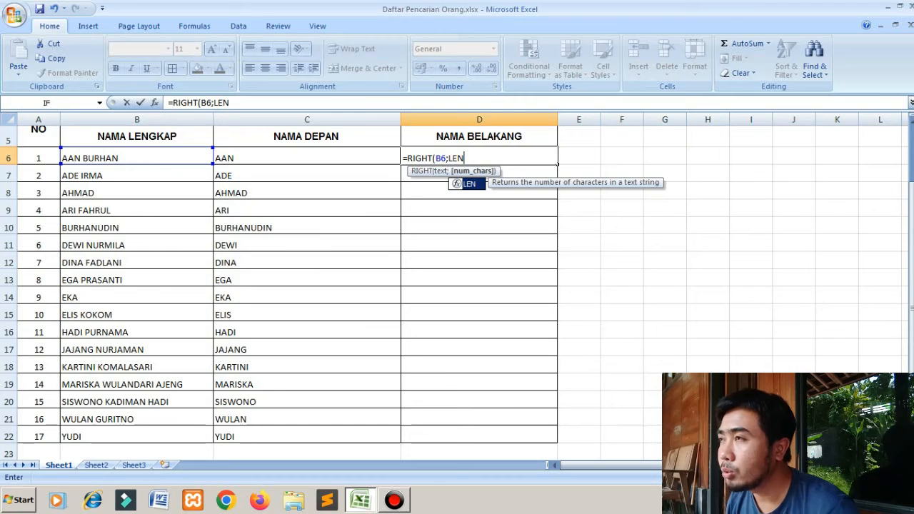
pyautogui.write('(')
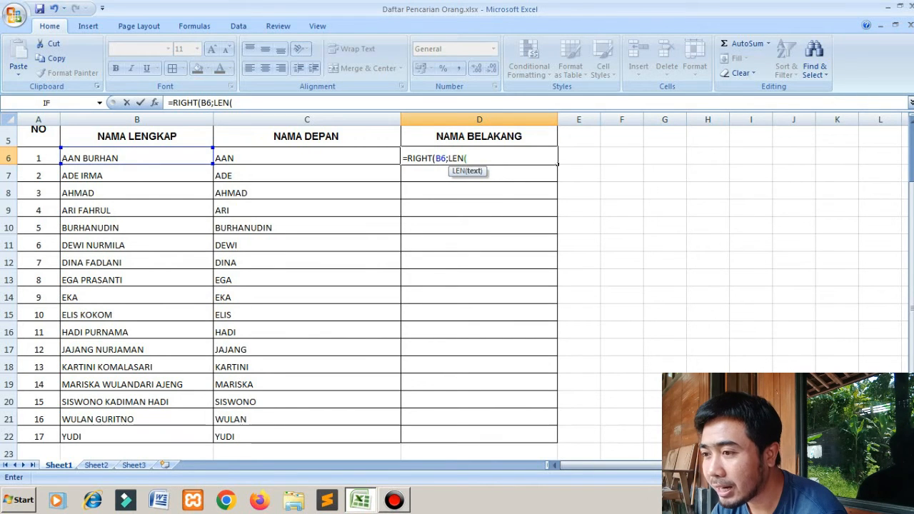
# - Start the character count of RIGHT in D6 with LEN(B6) followed by a minus sign
pyautogui.click(137, 158)
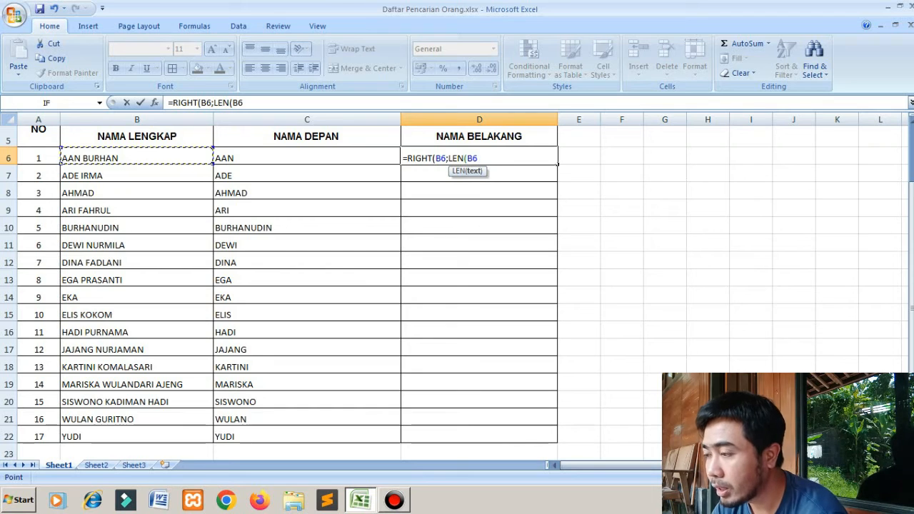
pyautogui.write(')-')
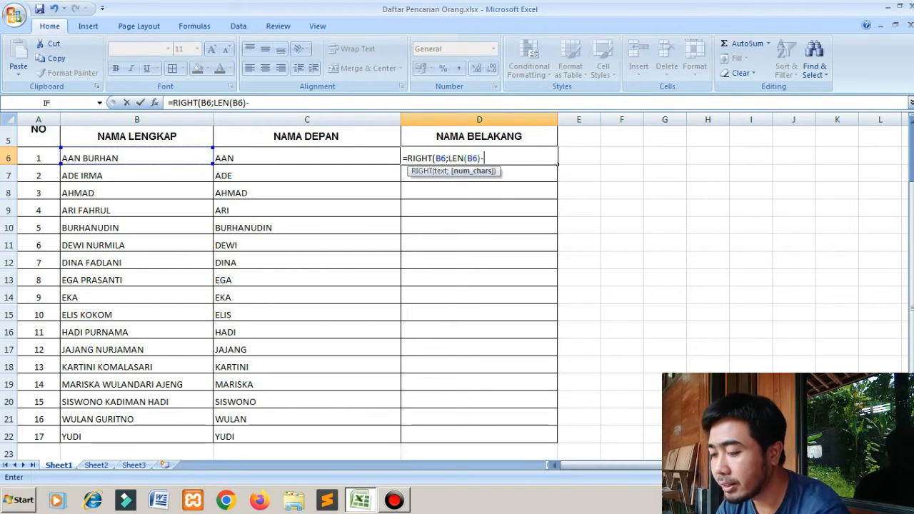
pyautogui.write('FIND')
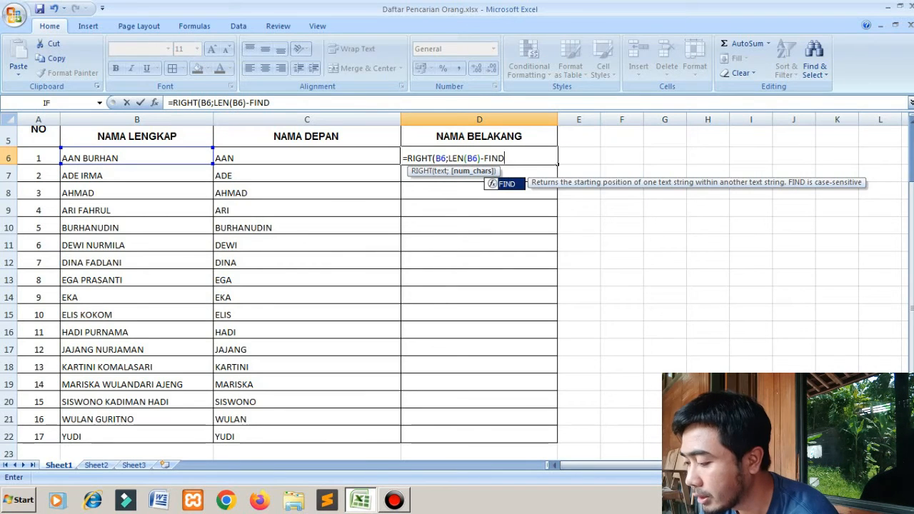
# - Complete the D6 formula by subtracting the space position, giving =RIGHT(B6;LEN(B6)-FIND(" ";B6;1))
pyautogui.write('("')
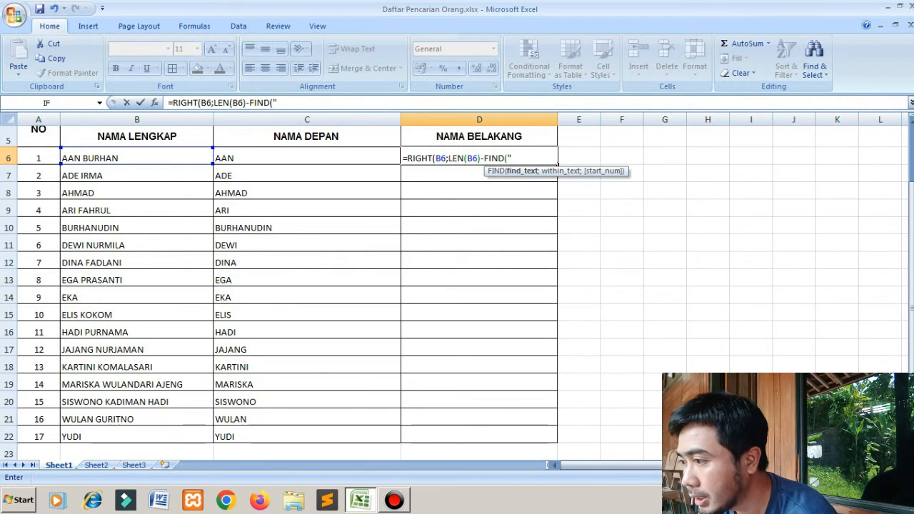
pyautogui.write(' "')
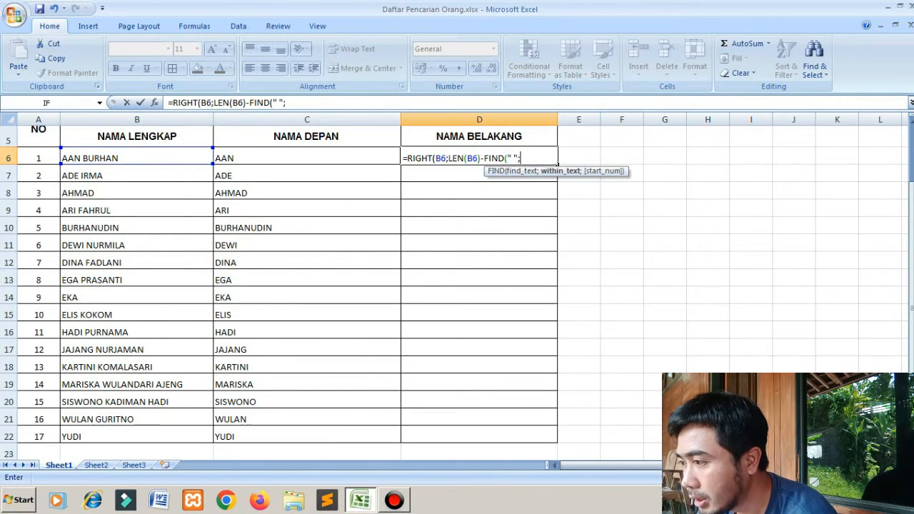
pyautogui.write(';')
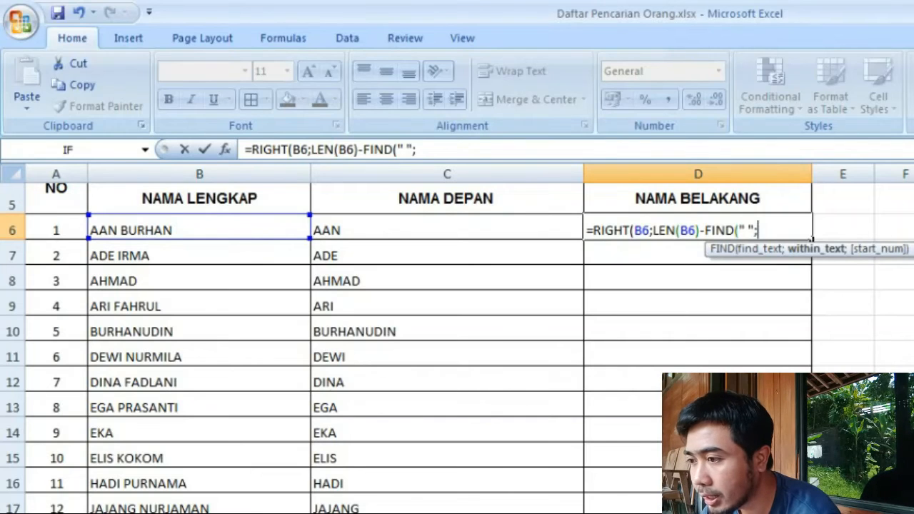
pyautogui.click(199, 229)
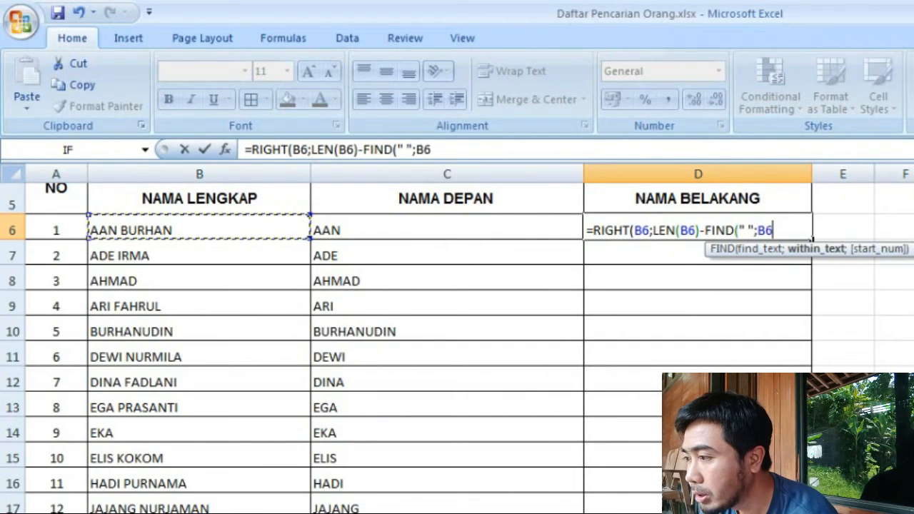
pyautogui.write(';1')
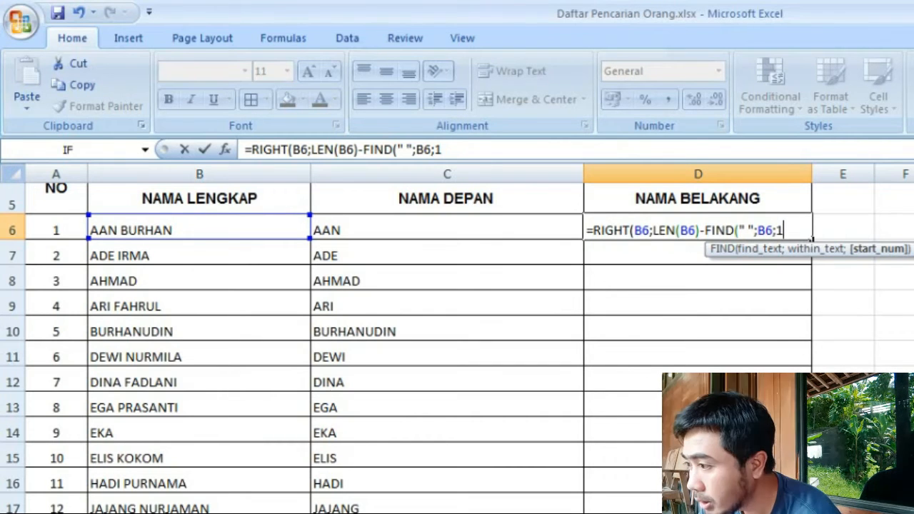
pyautogui.write(')')
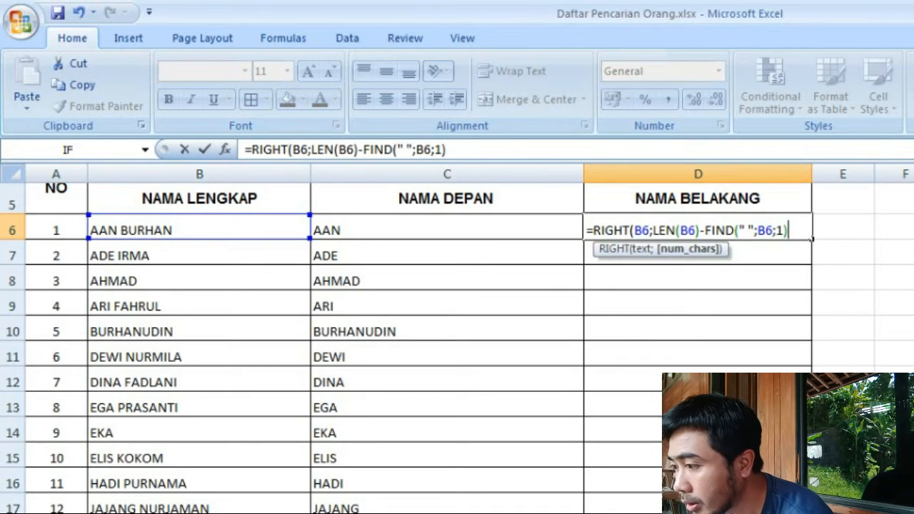
pyautogui.press('Return')
pyautogui.press('Return')
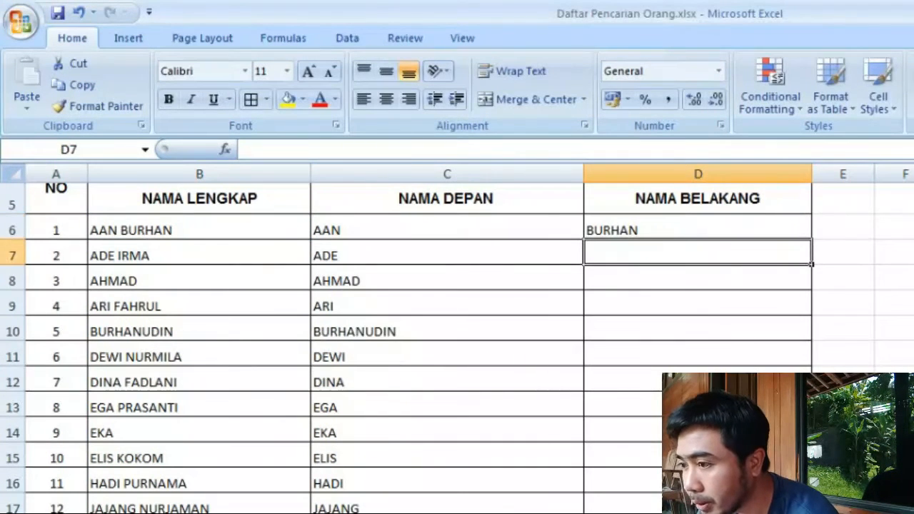
# - Examine the RIGHT, LEN and FIND parts of the formula in D6 without changing it
pyautogui.click(697, 229)
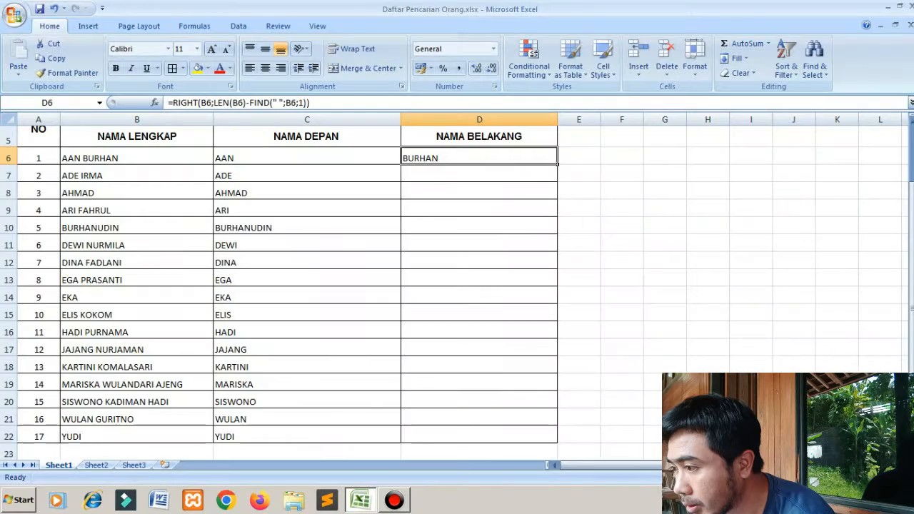
pyautogui.doubleClick(457, 174)
pyautogui.doubleClick(457, 158)
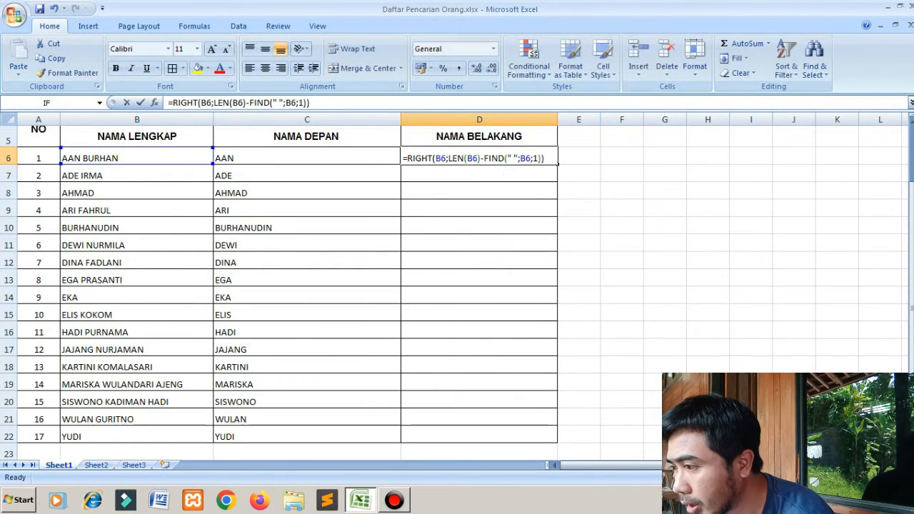
pyautogui.click(428, 157)
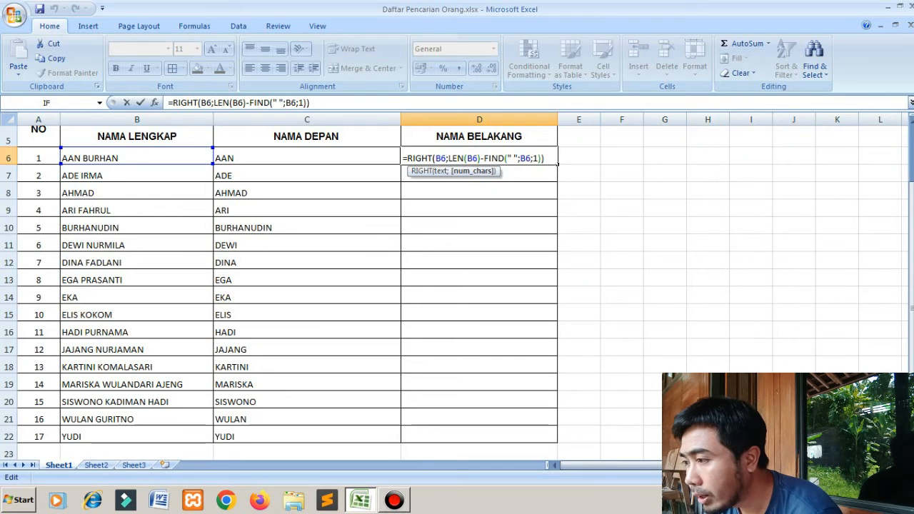
pyautogui.press('Right')
pyautogui.press('Right')
pyautogui.press('Right')
pyautogui.press('Right')
pyautogui.press('Right')
pyautogui.press('Right')
pyautogui.press('Right')
pyautogui.press('Right')
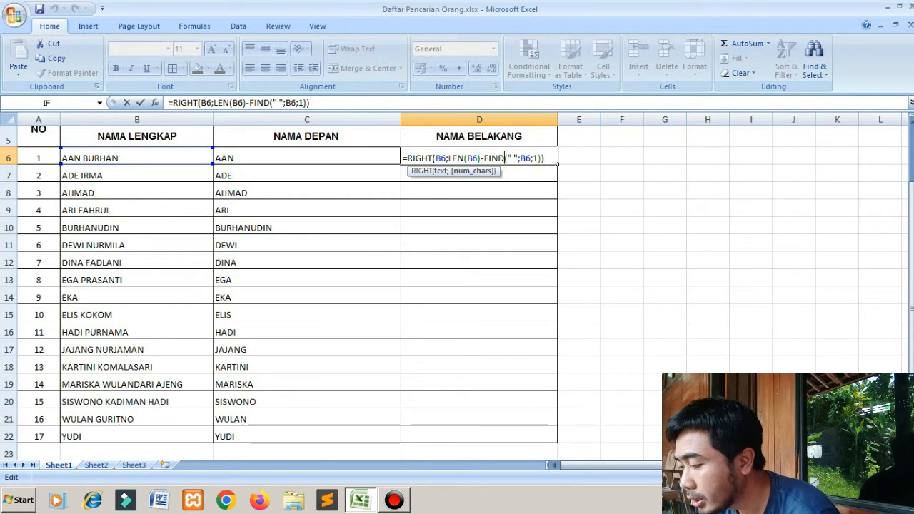
pyautogui.press('Return')
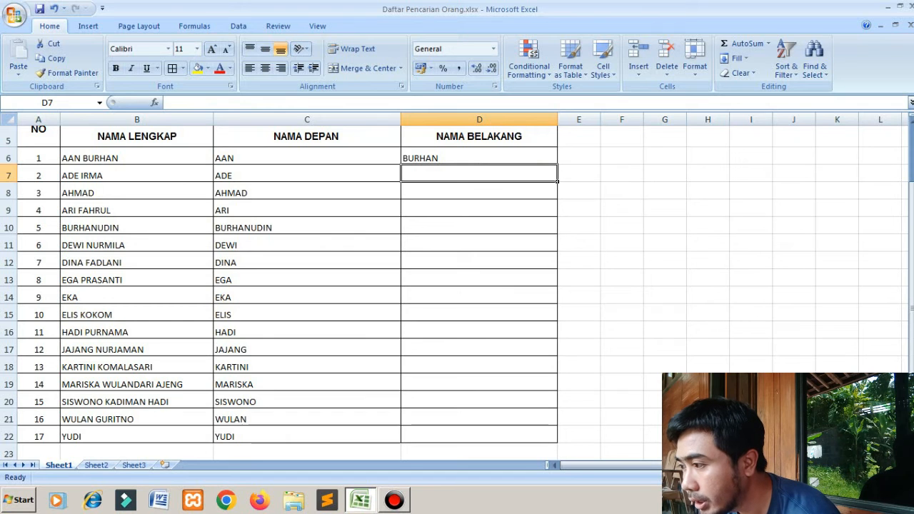
# - Fill the RIGHT formula from D6 down the NAMA BELAKANG column through D22
pyautogui.press('Up')
pyautogui.moveTo(557, 163); pyautogui.dragTo(556, 443)
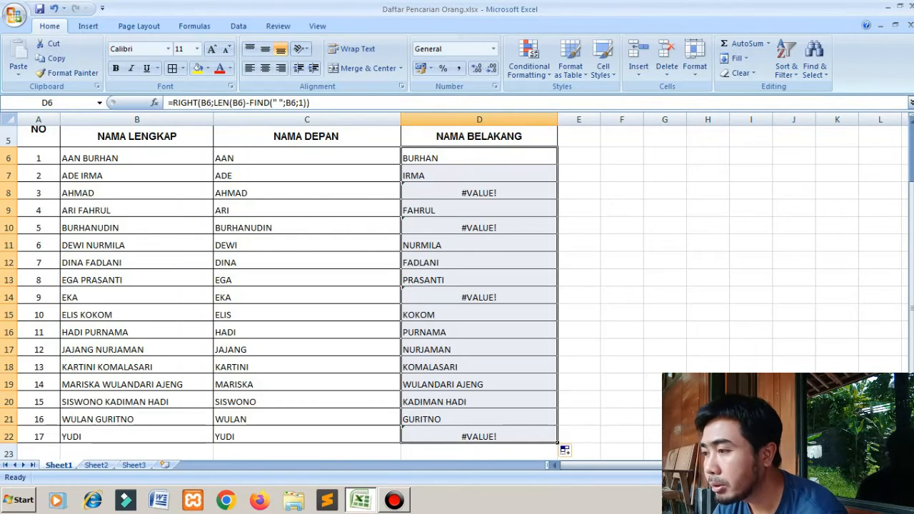
# - Undo the fill of the NAMA BELAKANG column below D6 and review the RIGHT formula in D6
pyautogui.hotkey('ctrl', 'z')
pyautogui.press('F2')
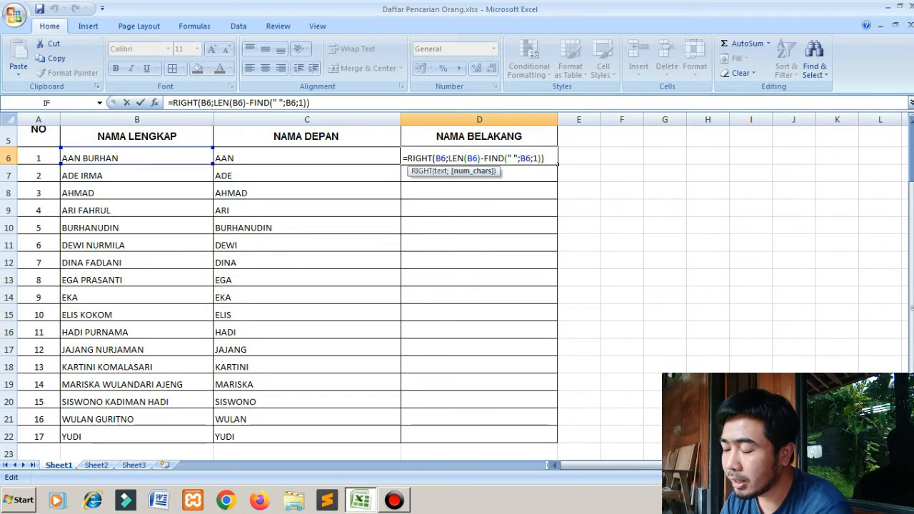
pyautogui.press('Return')
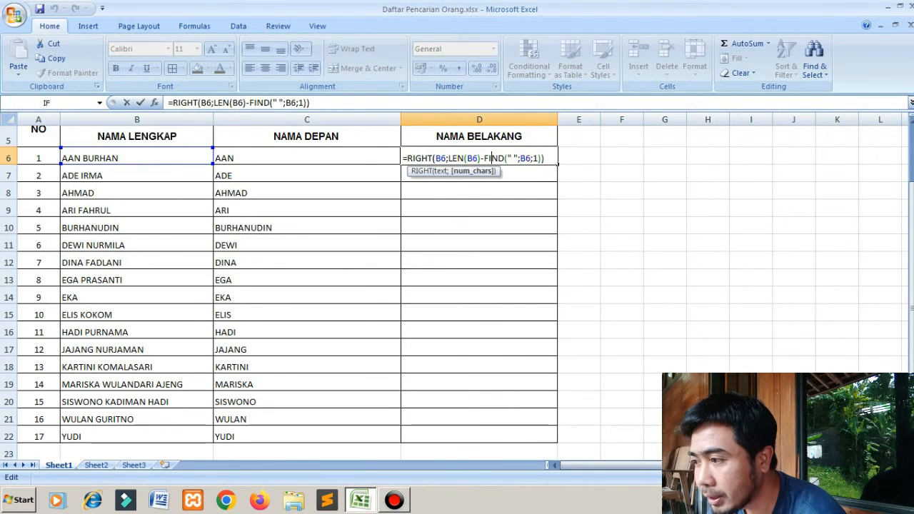
pyautogui.press('Return')
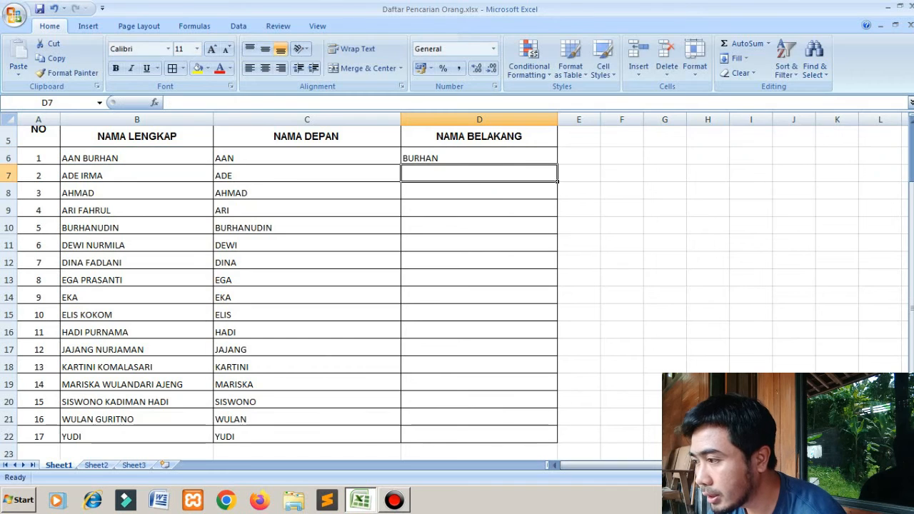
pyautogui.click(478, 158)
pyautogui.moveTo(557, 164); pyautogui.dragTo(557, 181)
pyautogui.hotkey('ctrl', 'z')
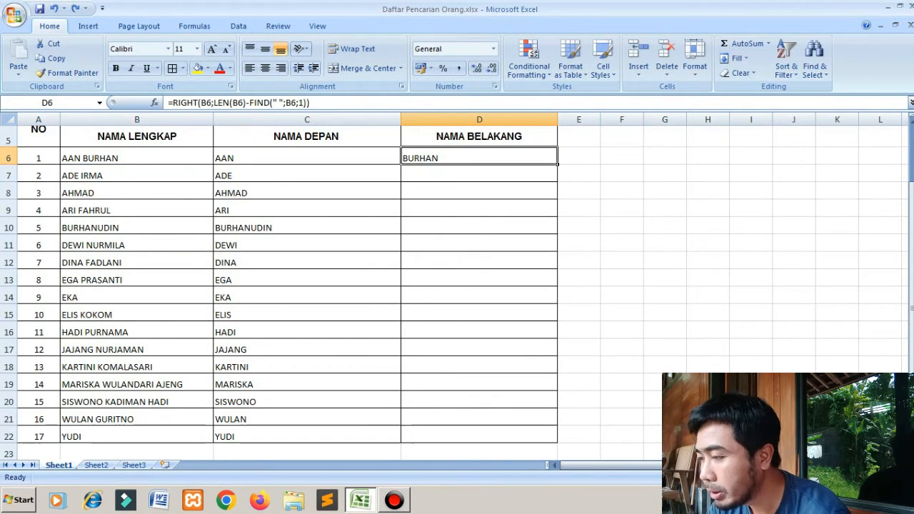
# - Enter =LEN(B7) in D7 to count the characters of the full name
pyautogui.press('Down')
pyautogui.write('=L')
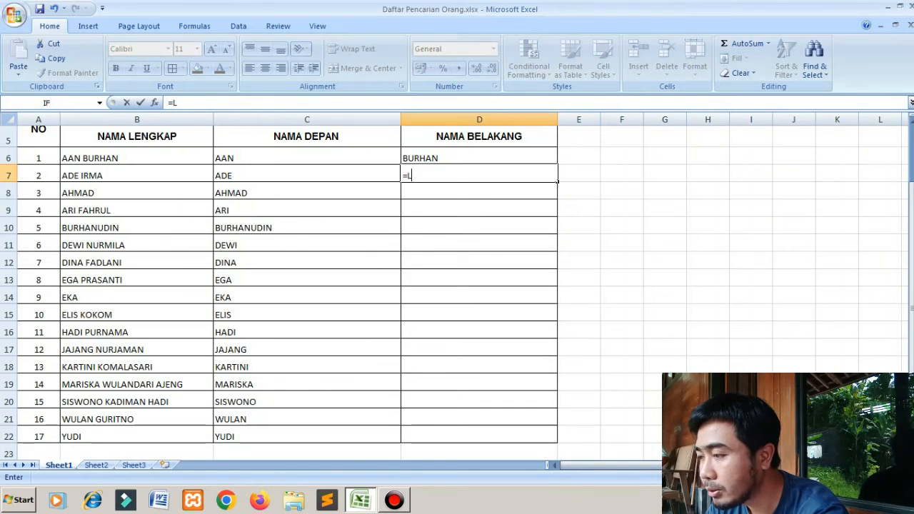
pyautogui.write('EN(')
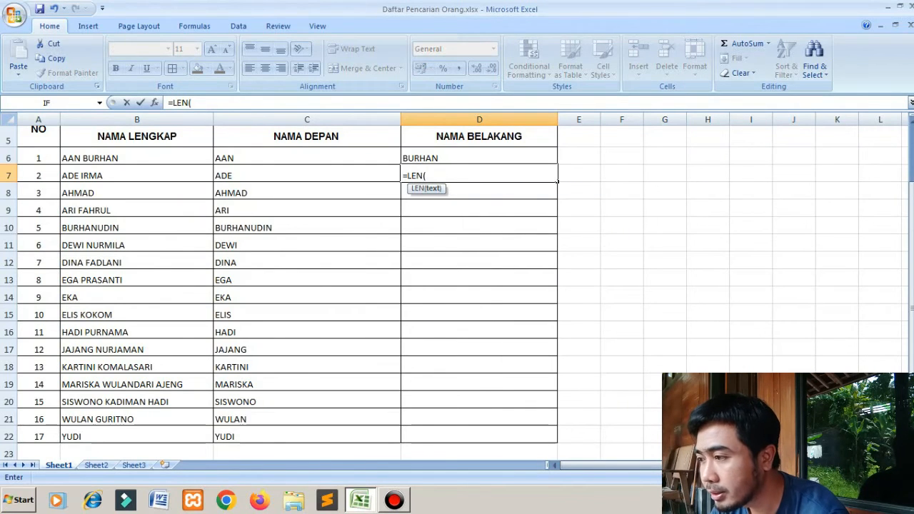
pyautogui.press('Left')
pyautogui.press('Left')
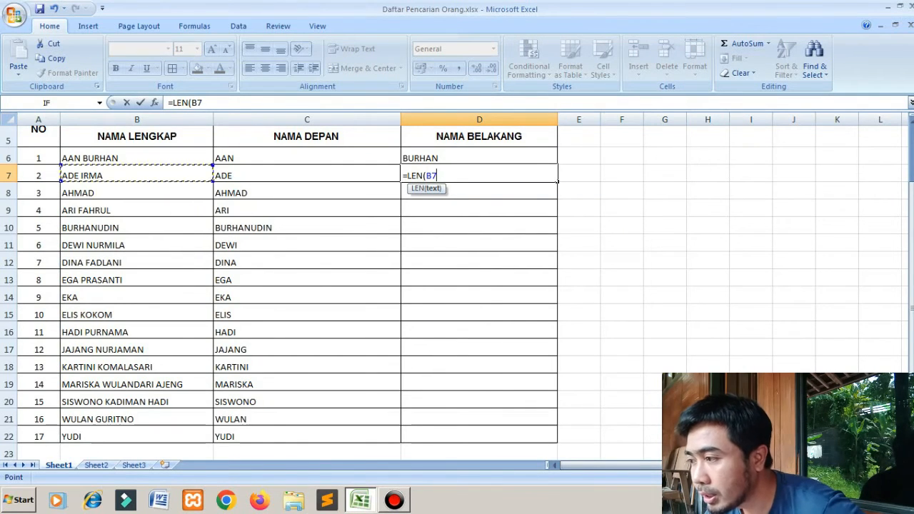
pyautogui.write(')')
pyautogui.press('Return')
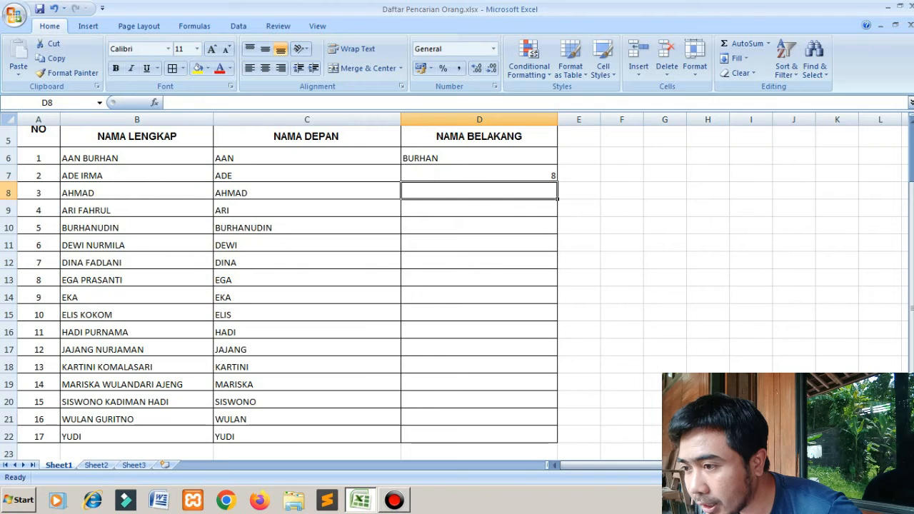
# - Extend the D7 formula to =LEN(B7)-FIND(" ";B7;1) to count the characters after the space
pyautogui.click(137, 175)
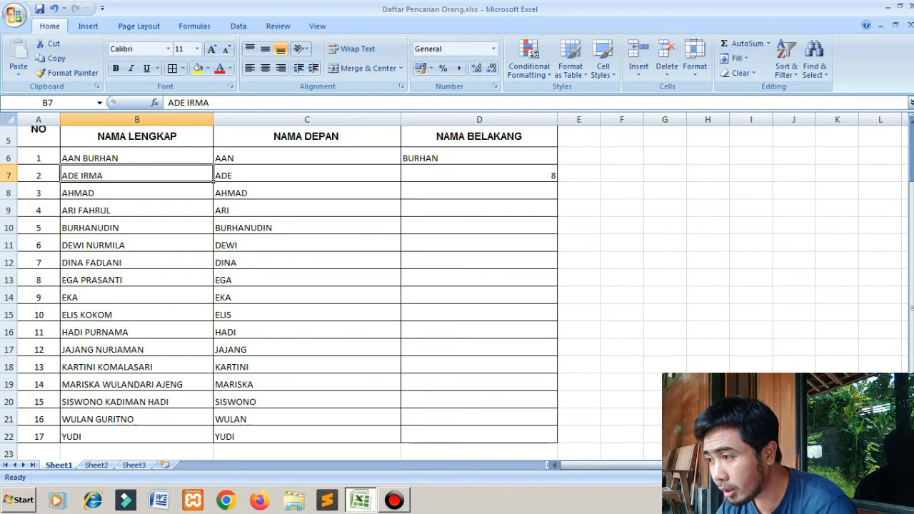
pyautogui.click(479, 175)
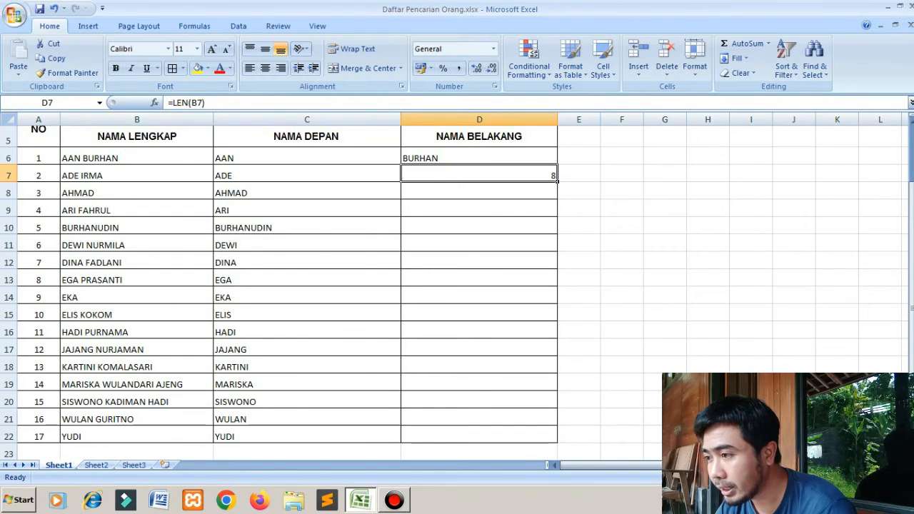
pyautogui.press('F2')
pyautogui.write('-')
pyautogui.write('FIND')
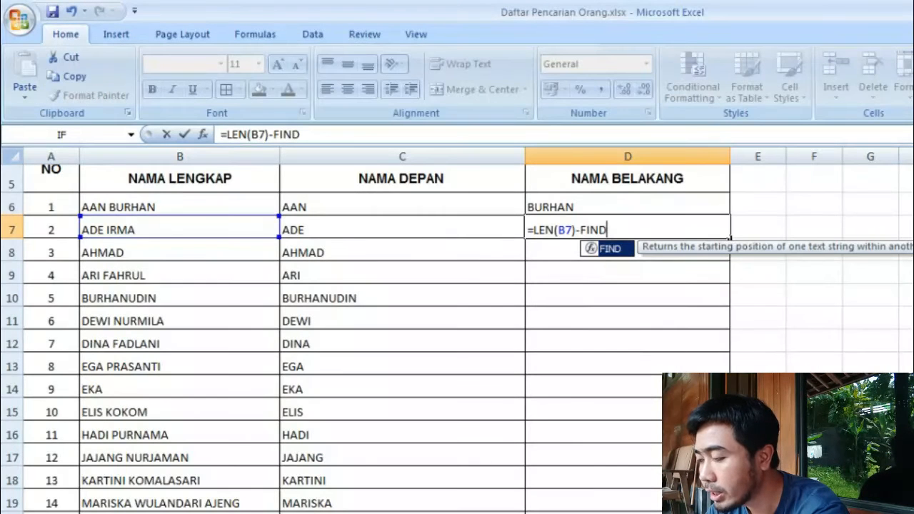
pyautogui.write('(')
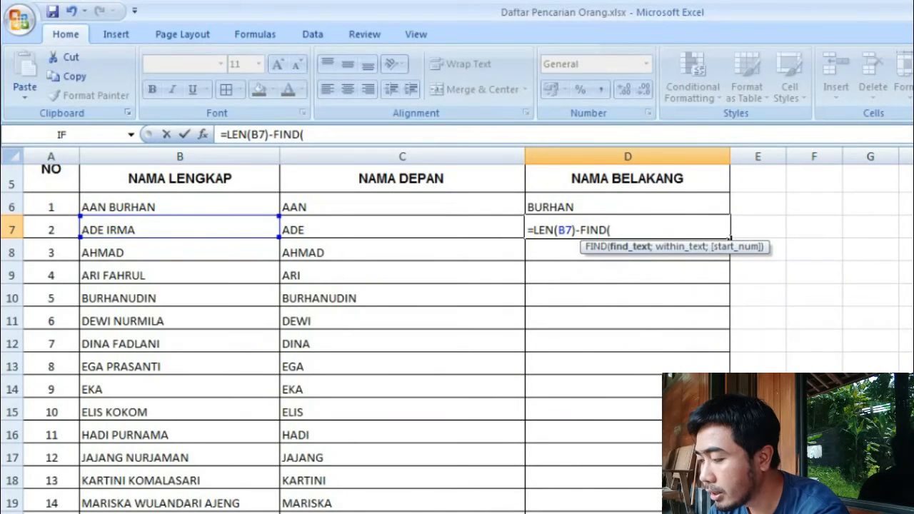
pyautogui.write('"')
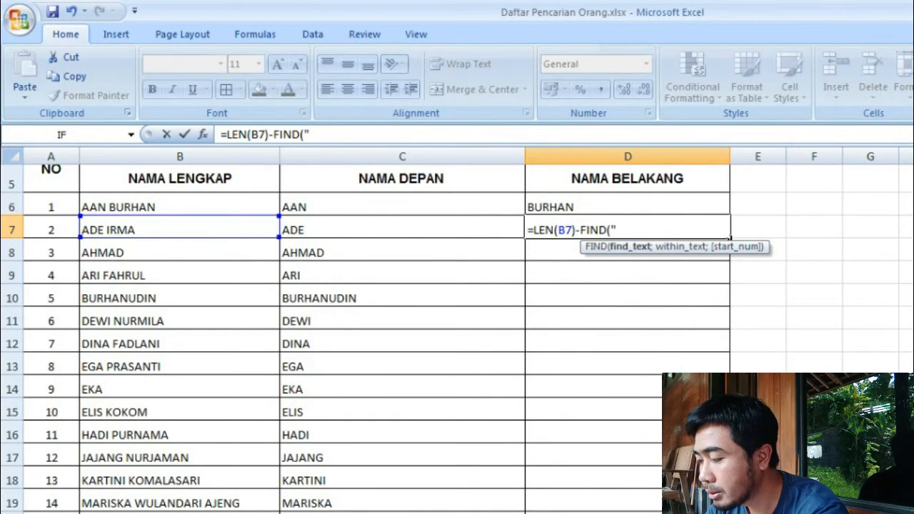
pyautogui.write(' "')
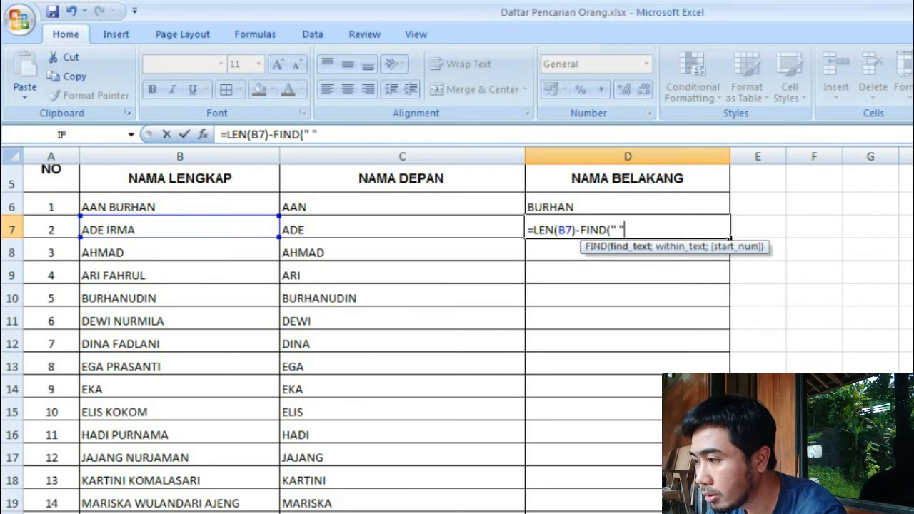
pyautogui.write(';')
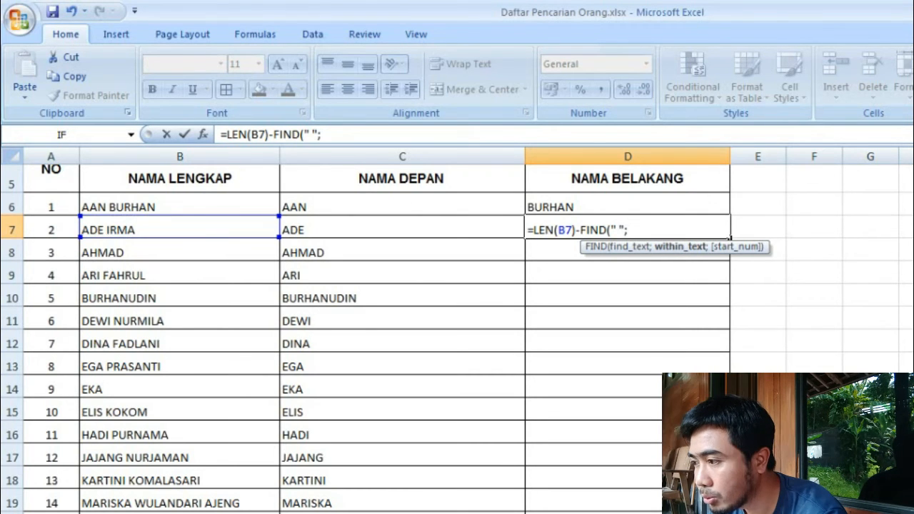
pyautogui.write('B7;1')
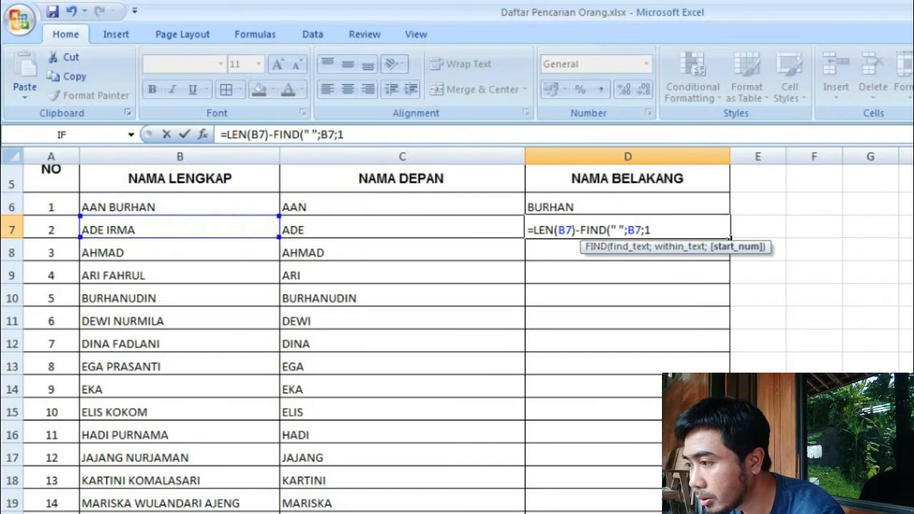
pyautogui.write(')')
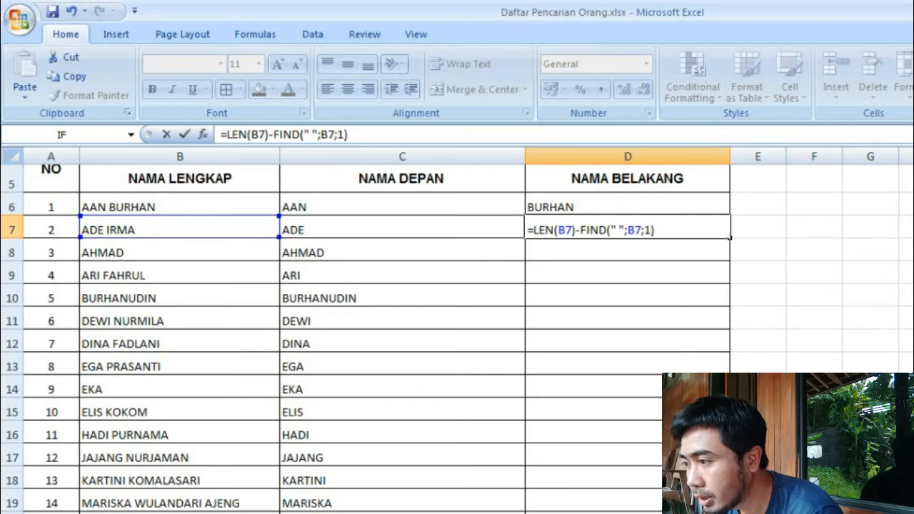
pyautogui.press('Return')
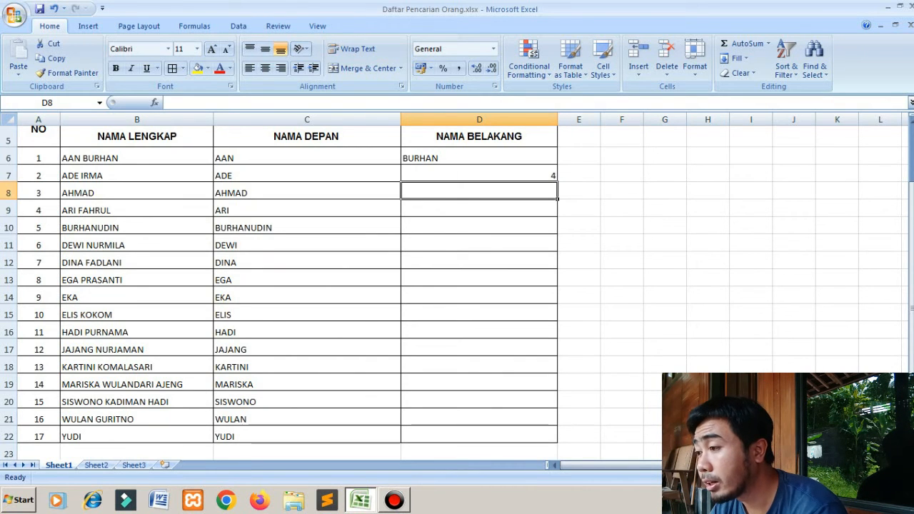
# - Remove the LEN part from the D7 formula, leaving =FIND(" ";B7;1)
pyautogui.press('Up')
pyautogui.press('F2')
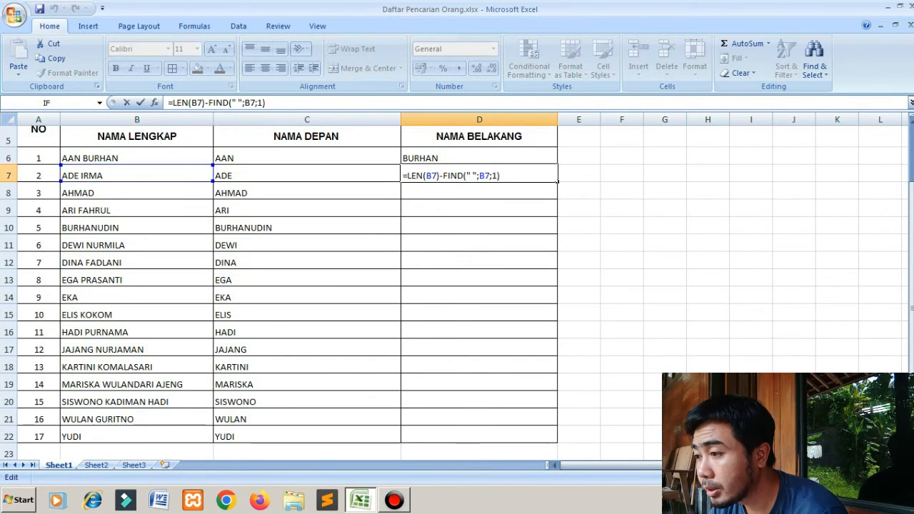
pyautogui.moveTo(440, 176); pyautogui.dragTo(407, 176)
pyautogui.press('Delete')
pyautogui.press('Delete')
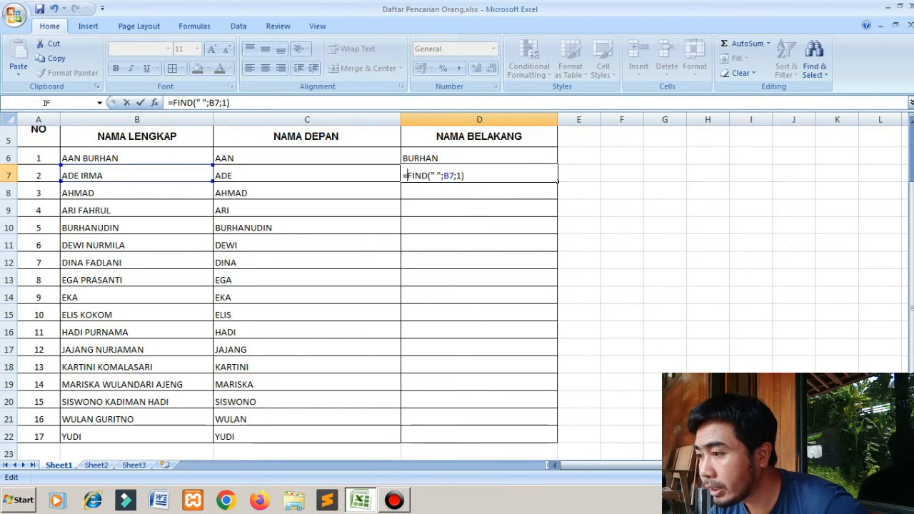
pyautogui.press('Return')
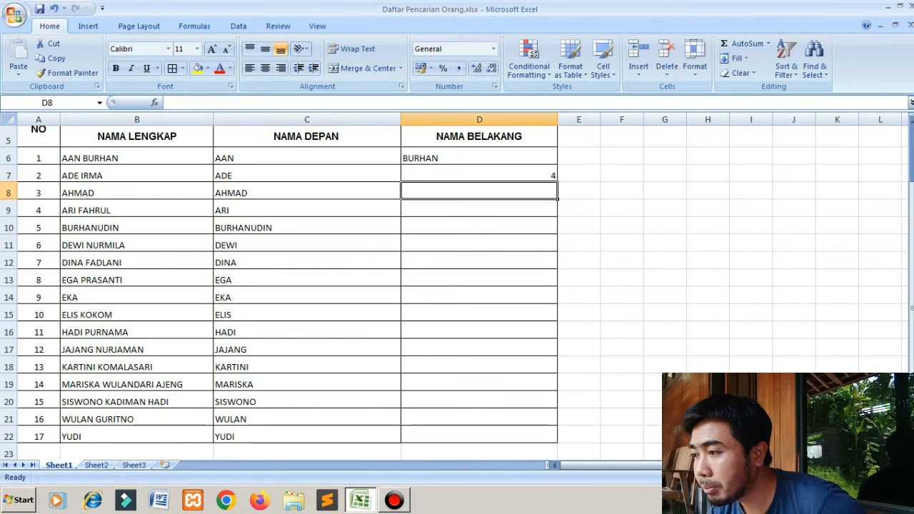
# - Put LEN(B7)- back in front of FIND in D7, giving =LEN(B7)-FIND(" ";B7;1)
pyautogui.press('Up')
pyautogui.press('F2')
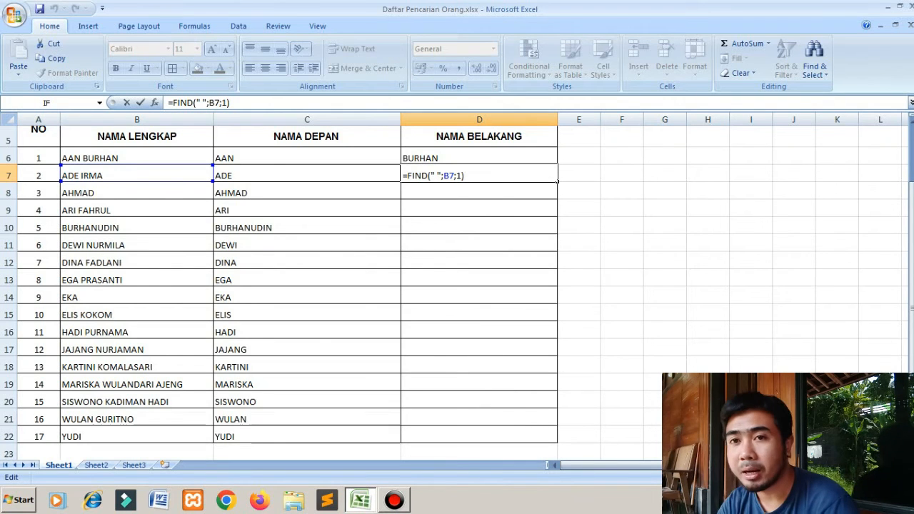
pyautogui.click(407, 176)
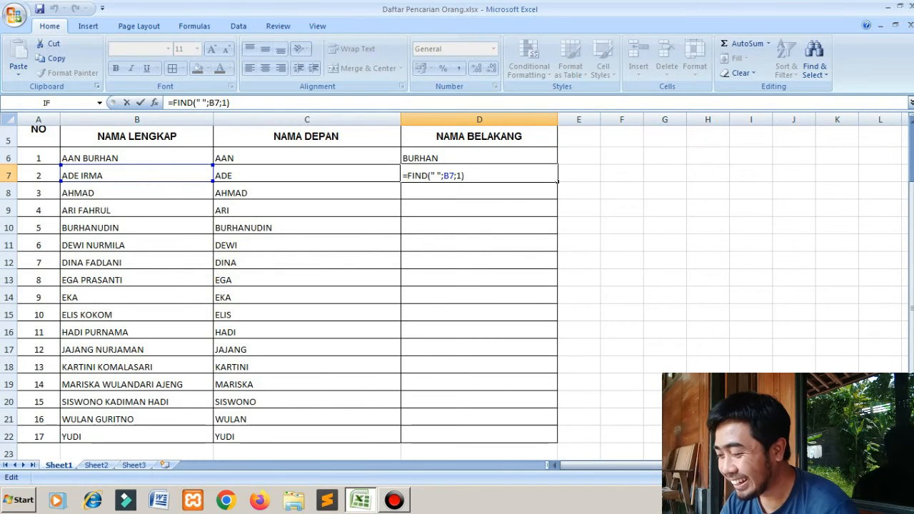
pyautogui.write('LEN')
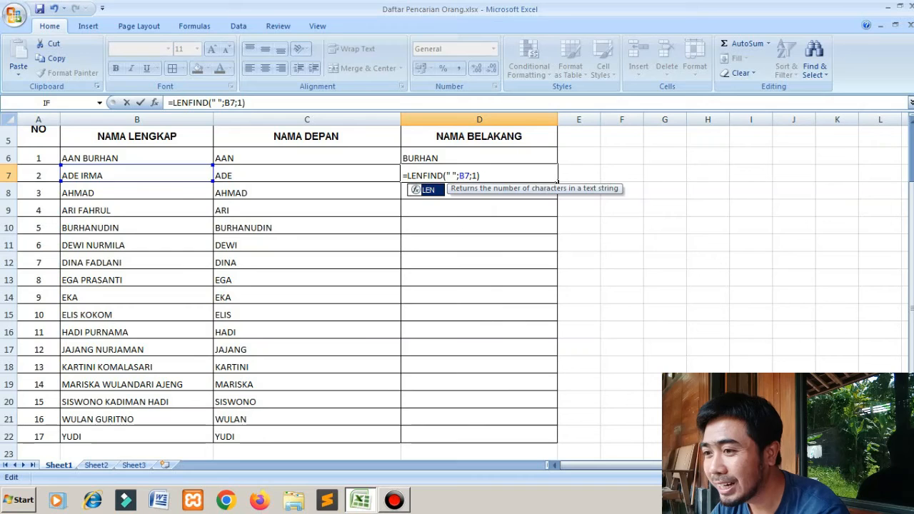
pyautogui.write('(')
pyautogui.click(136, 175)
pyautogui.write(')-')
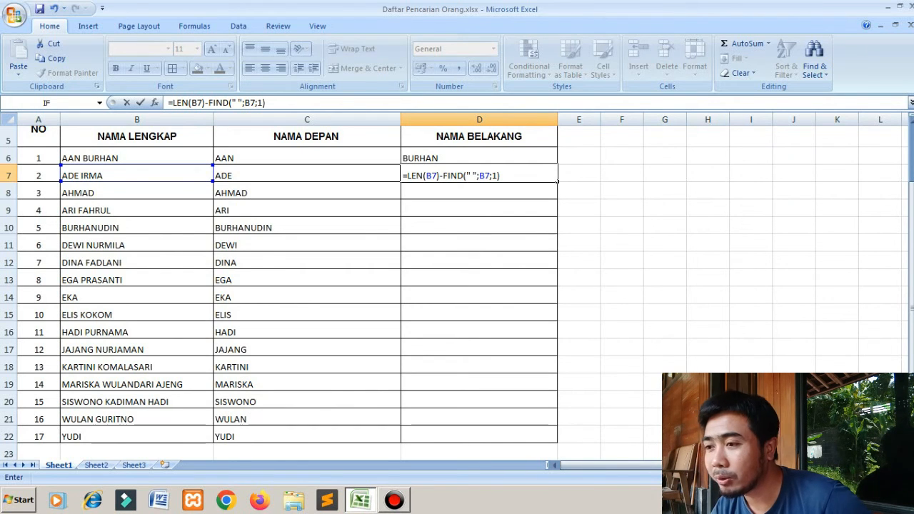
pyautogui.press('Return')
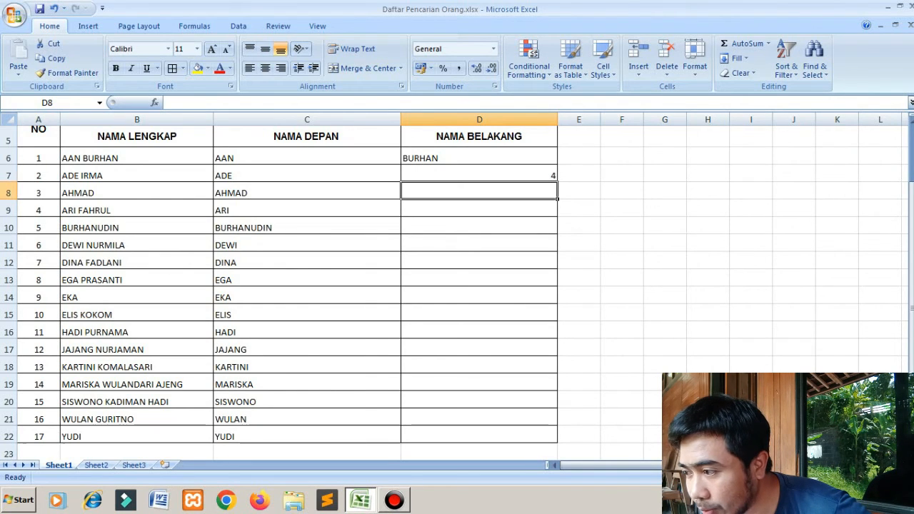
# - Clear the test formula from D7
pyautogui.click(479, 243)
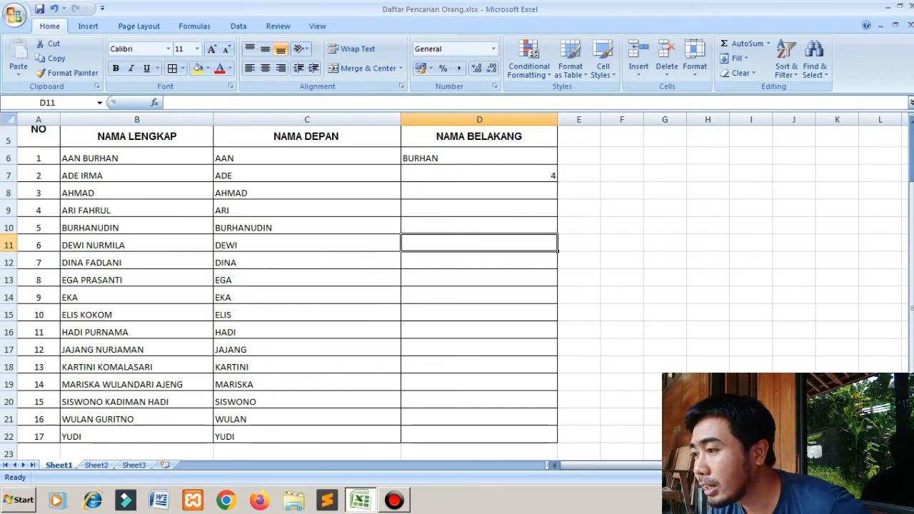
pyautogui.click(479, 174)
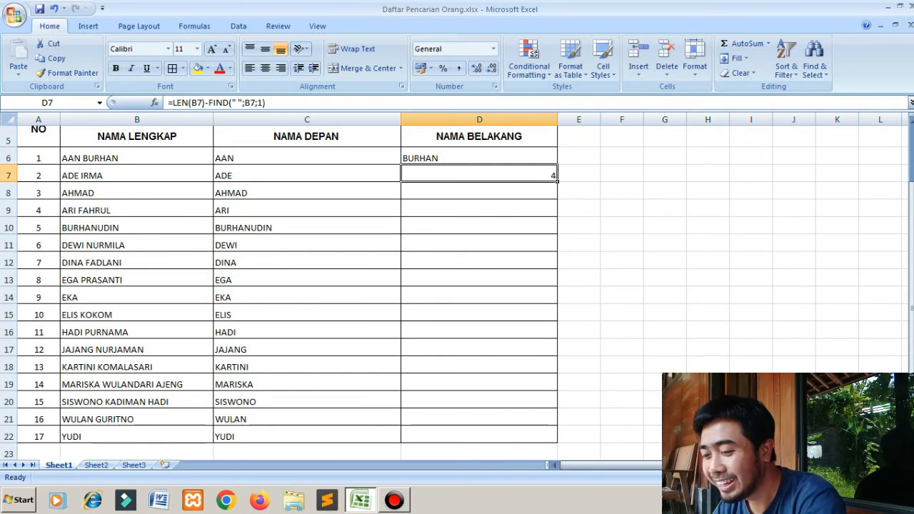
pyautogui.press('Delete')
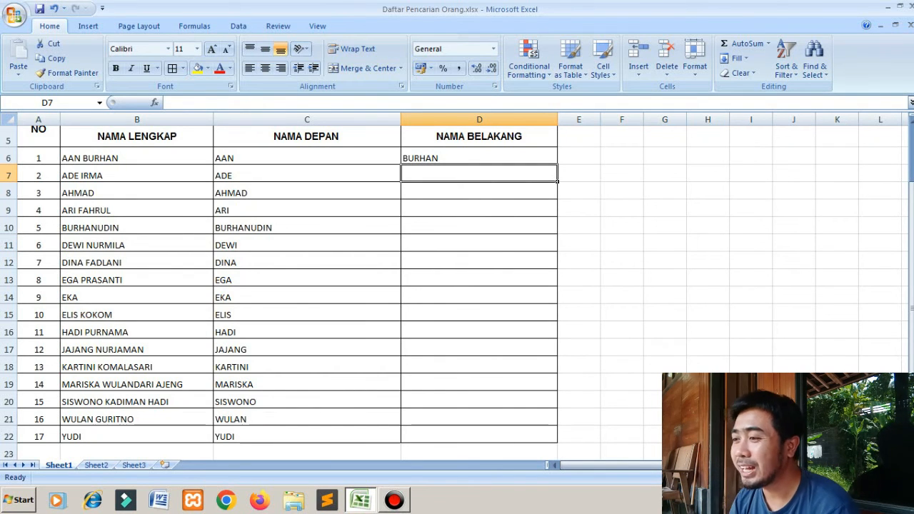
# - Replace the contents of D6 with the beginning of a new formula, =RIGHT(B6;
pyautogui.doubleClick(484, 157)
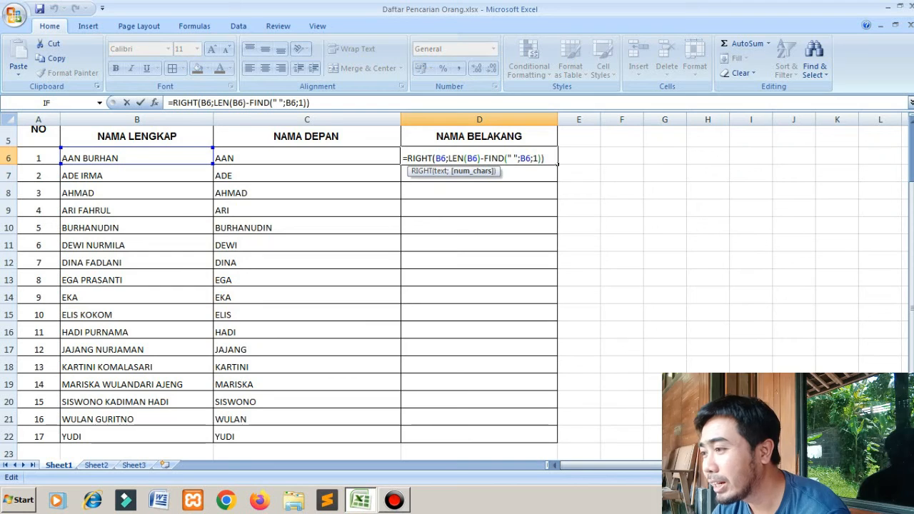
pyautogui.moveTo(545, 157); pyautogui.dragTo(408, 158)
pyautogui.write('R')
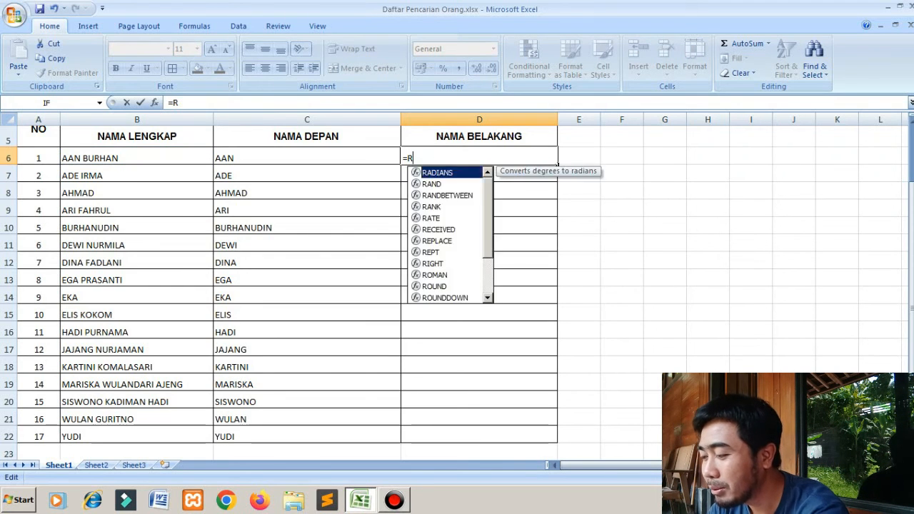
pyautogui.write('IGHT(')
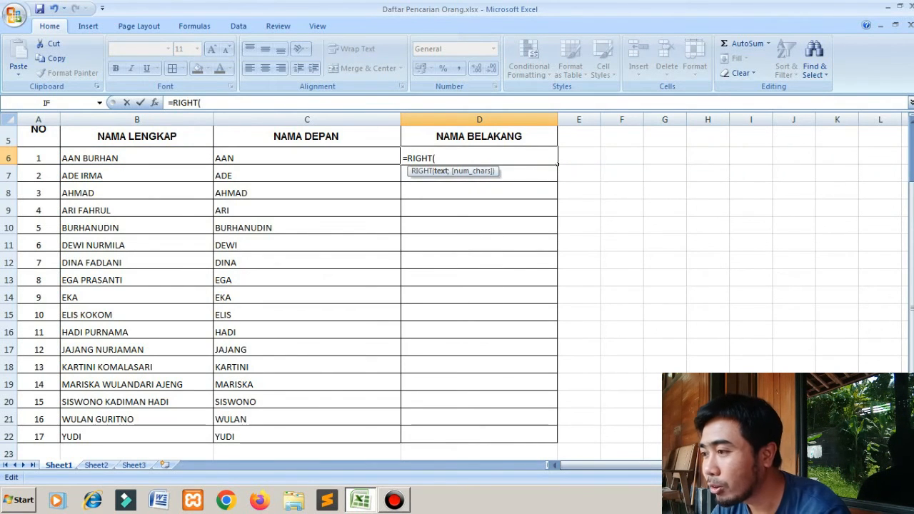
pyautogui.click(137, 157)
pyautogui.write(';')
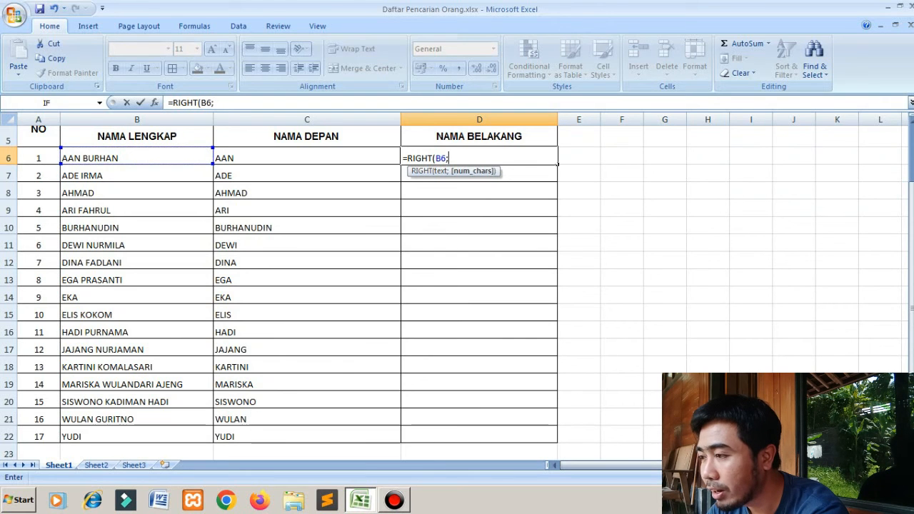
pyautogui.write('FIND(')
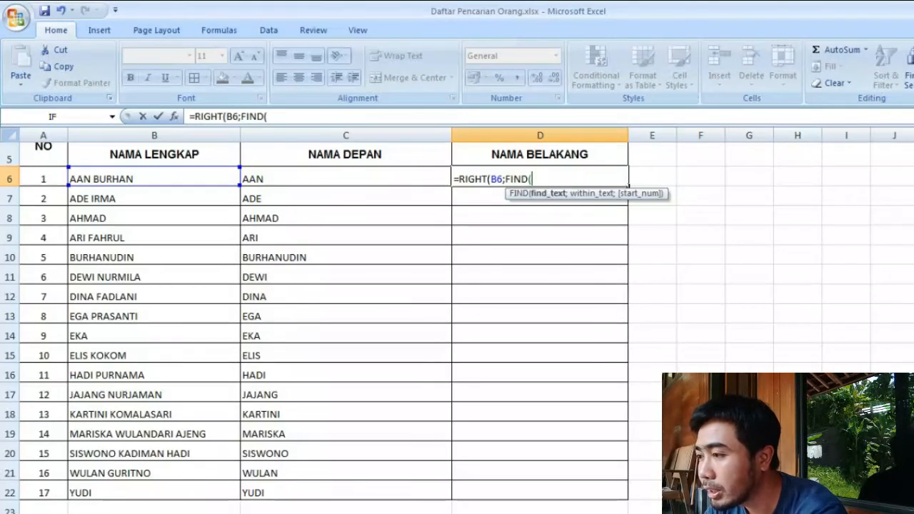
pyautogui.write('C')
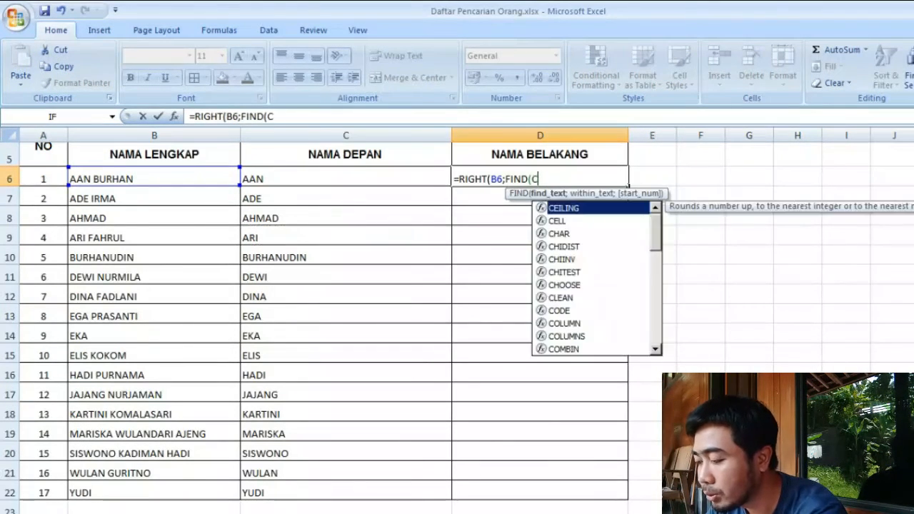
pyautogui.press('BackSpace')
pyautogui.press('BackSpace')
pyautogui.press('BackSpace')
pyautogui.press('BackSpace')
pyautogui.press('BackSpace')
pyautogui.press('BackSpace')
# - Complete the D6 formula with LEN(B6)-FIND(" ";B6;1) as the character count, giving =RIGHT(B6;LEN(B6)-FIND(" ";B6;1))
pyautogui.write('LEN(')
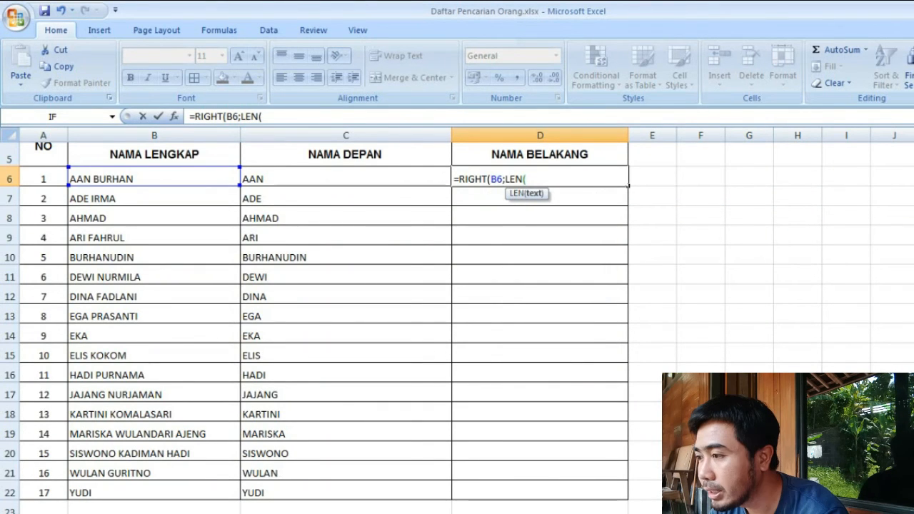
pyautogui.write('B6')
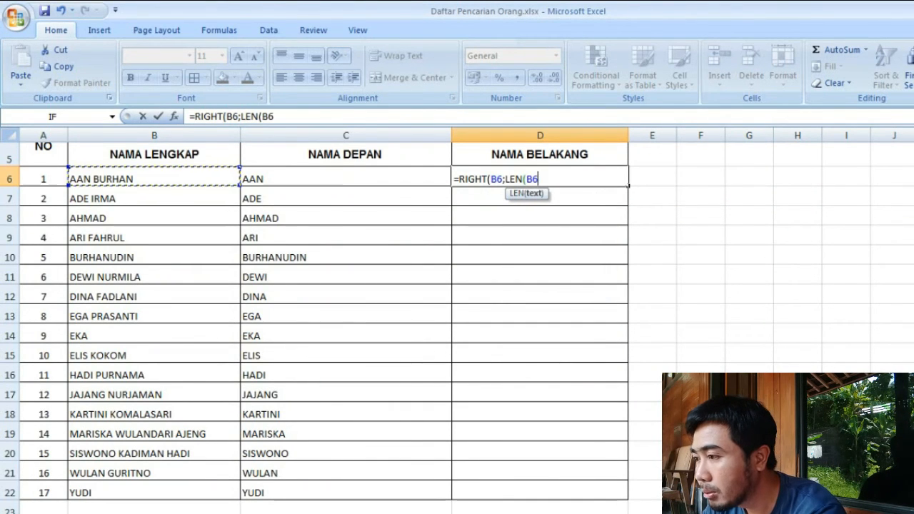
pyautogui.write(')')
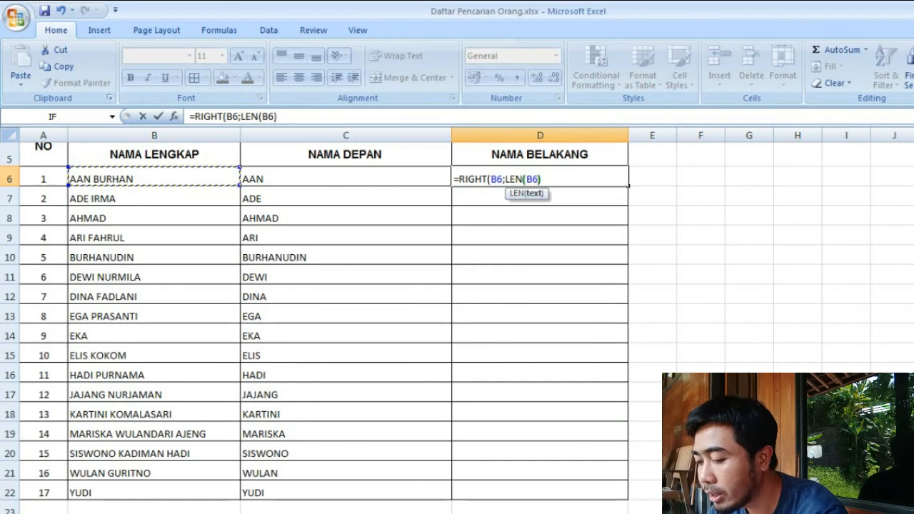
pyautogui.write('-FIND')
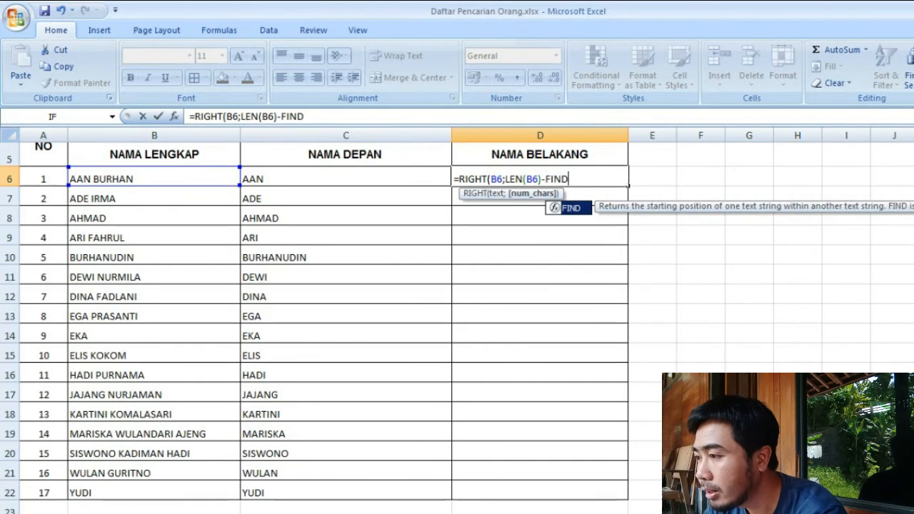
pyautogui.write('(" ')
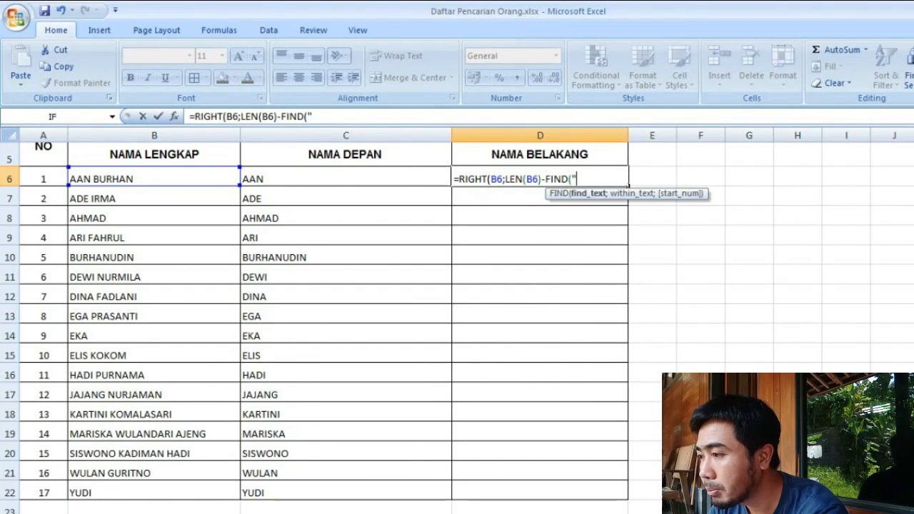
pyautogui.write('";')
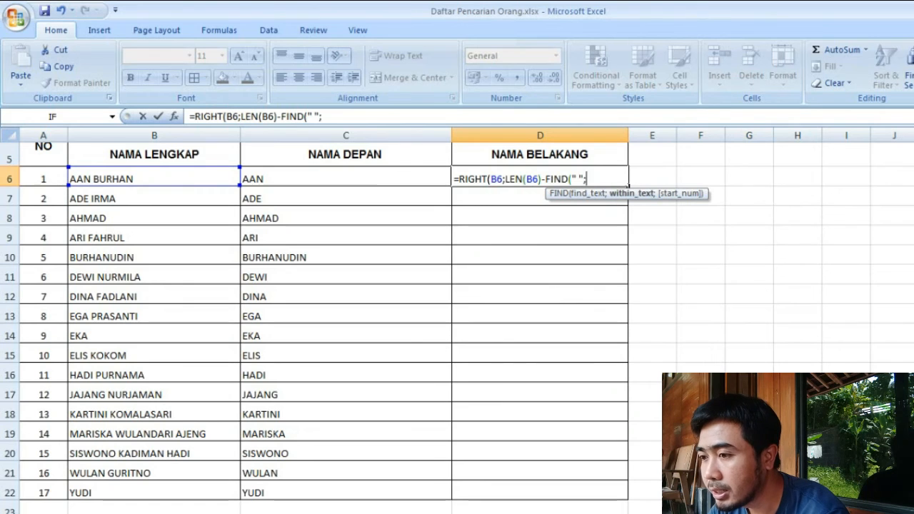
pyautogui.write('B6')
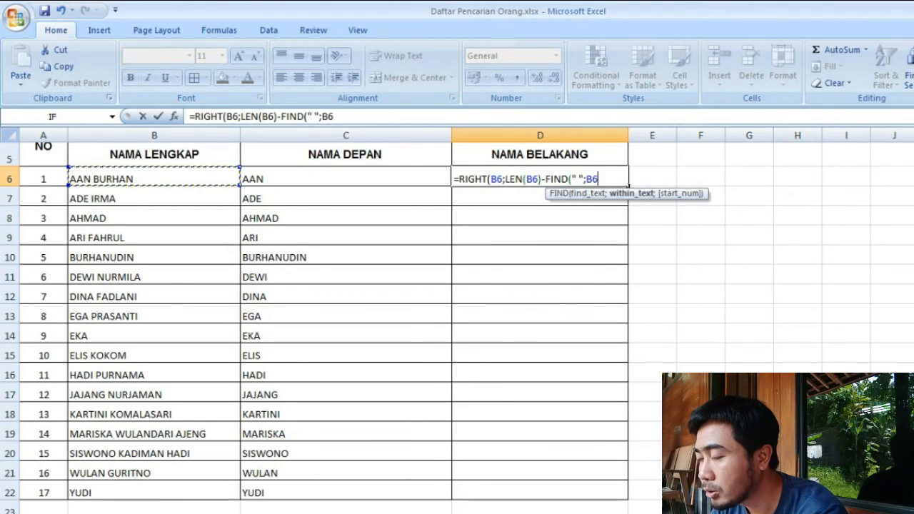
pyautogui.write(';1)')
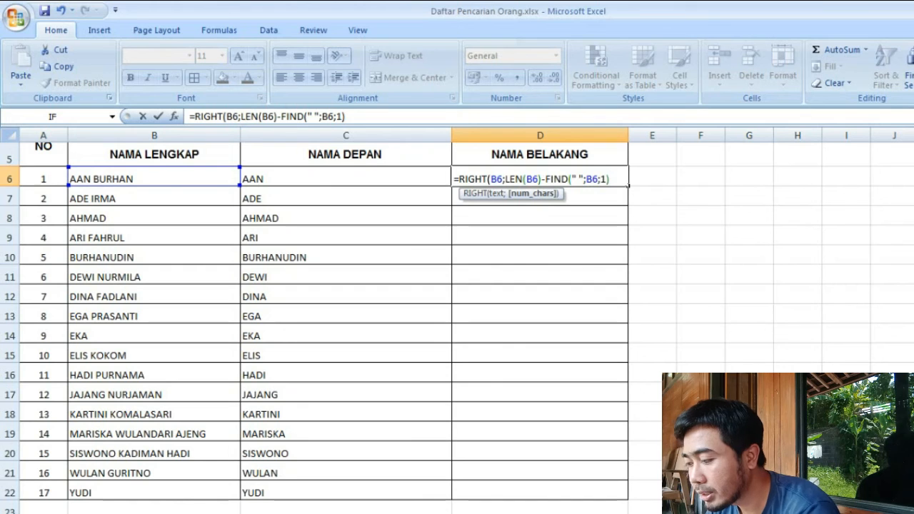
pyautogui.write(')')
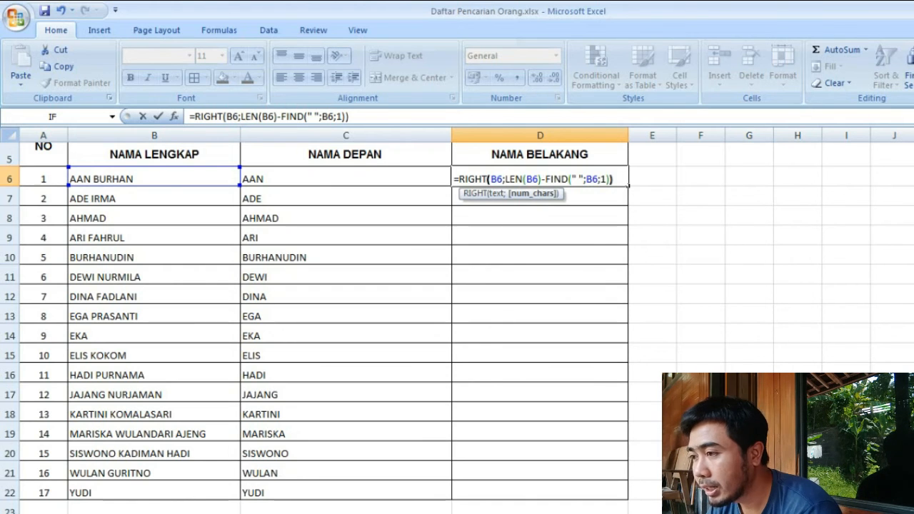
pyautogui.press('Return')
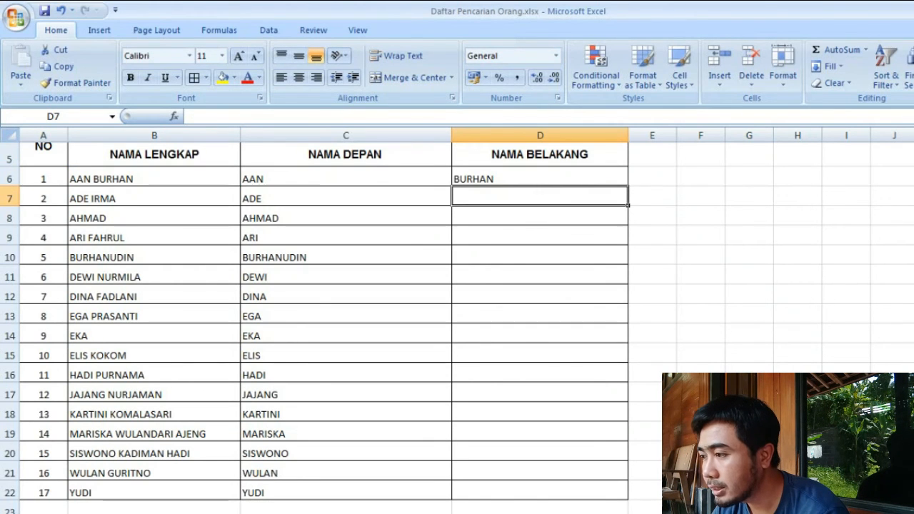
# - Copy the D6 formula down the NAMA BELAKANG column through D22
pyautogui.click(539, 178)
pyautogui.moveTo(628, 186); pyautogui.dragTo(629, 500)
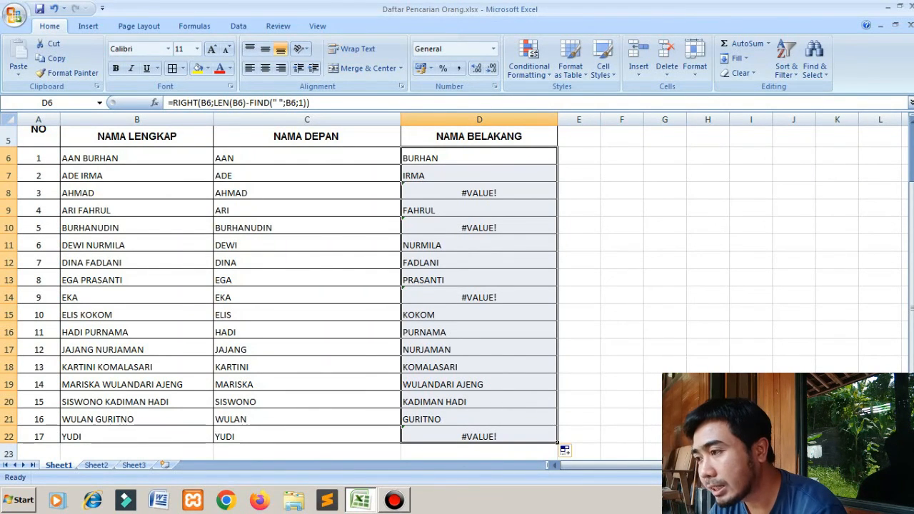
# - Insert IFERROR( in front of RIGHT in the D6 formula
pyautogui.press('F2')
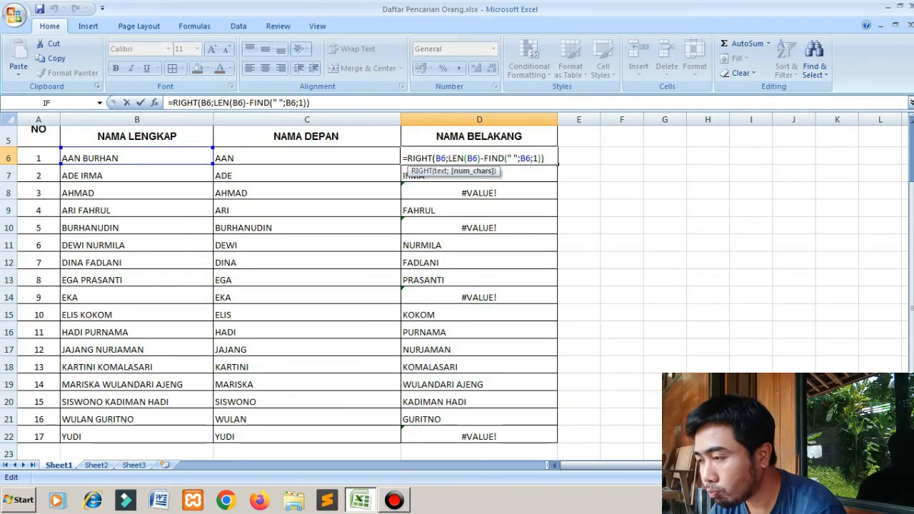
pyautogui.click(407, 158)
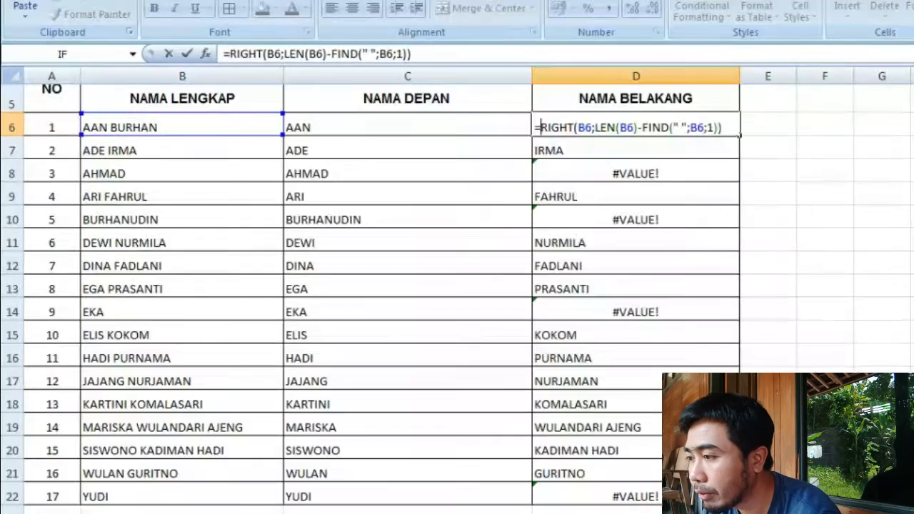
pyautogui.write('IF')
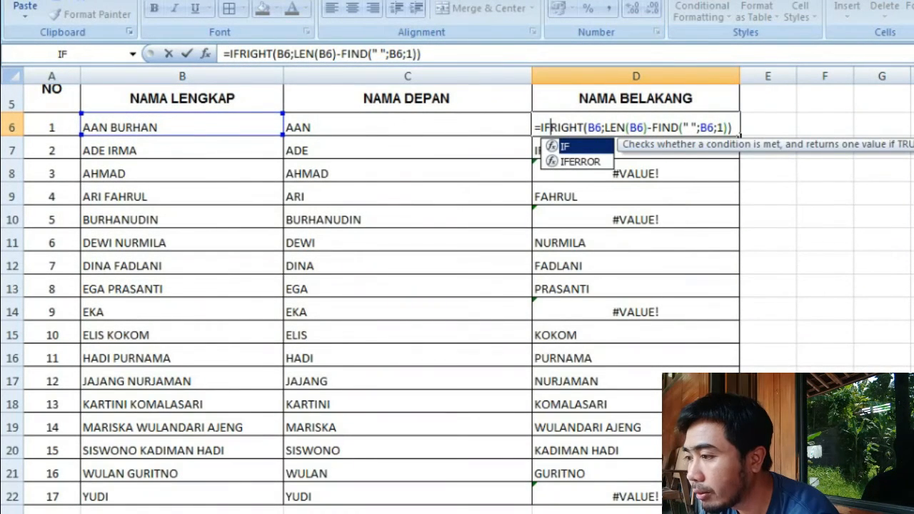
pyautogui.write('ERROR(')
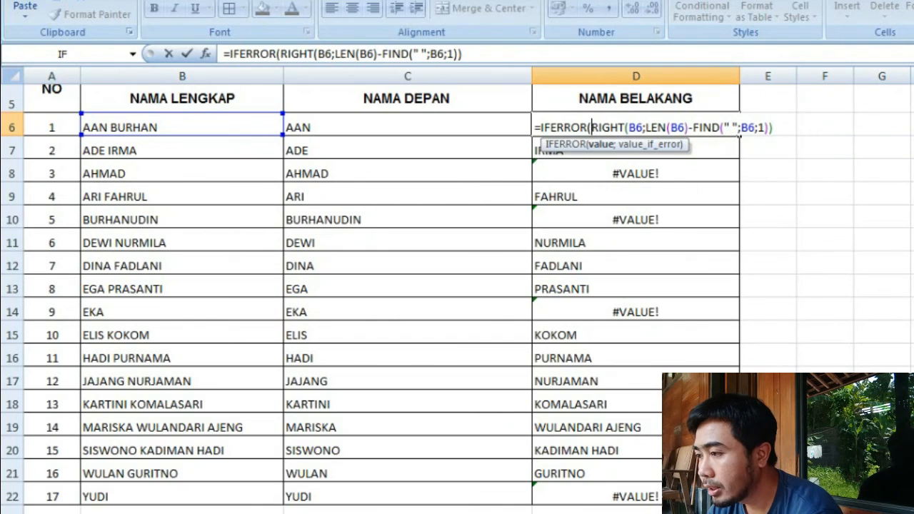
# - Finish the IFERROR in D6 with "-" as the error value, giving =IFERROR(RIGHT(B6;LEN(B6)-FIND(" ";B6;1));"-")
pyautogui.press('Right')
pyautogui.press('Right')
pyautogui.press('Right')
pyautogui.press('Right')
pyautogui.press('Right')
pyautogui.press('Right')
pyautogui.press('Right')
pyautogui.press('Right')
pyautogui.press('Right')
pyautogui.press('Right')
pyautogui.press('Right')
pyautogui.press('Right')
pyautogui.press('Right')
pyautogui.press('Right')
pyautogui.press('Right')
pyautogui.press('Right')
pyautogui.press('Right')
pyautogui.press('Right')
pyautogui.press('Right')
pyautogui.press('Right')
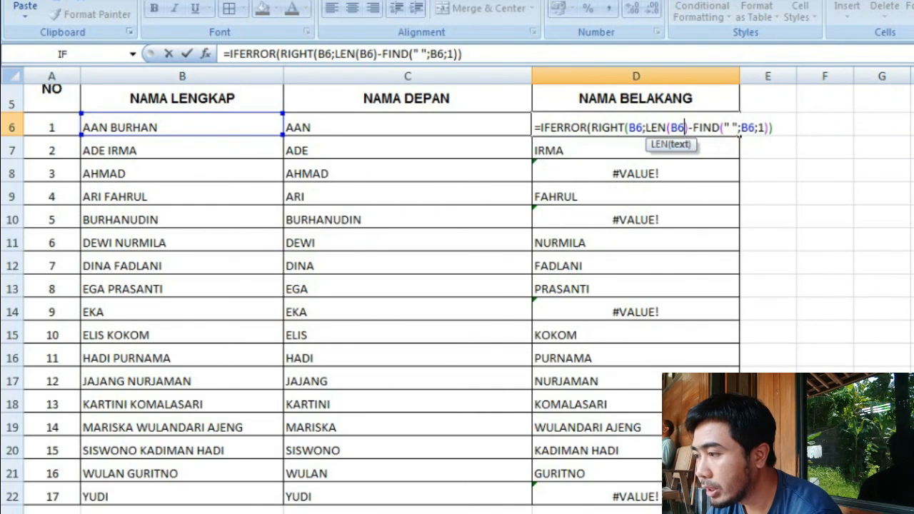
pyautogui.press('Right')
pyautogui.press('Right')
pyautogui.press('Right')
pyautogui.press('Right')
pyautogui.press('Right')
pyautogui.press('Right')
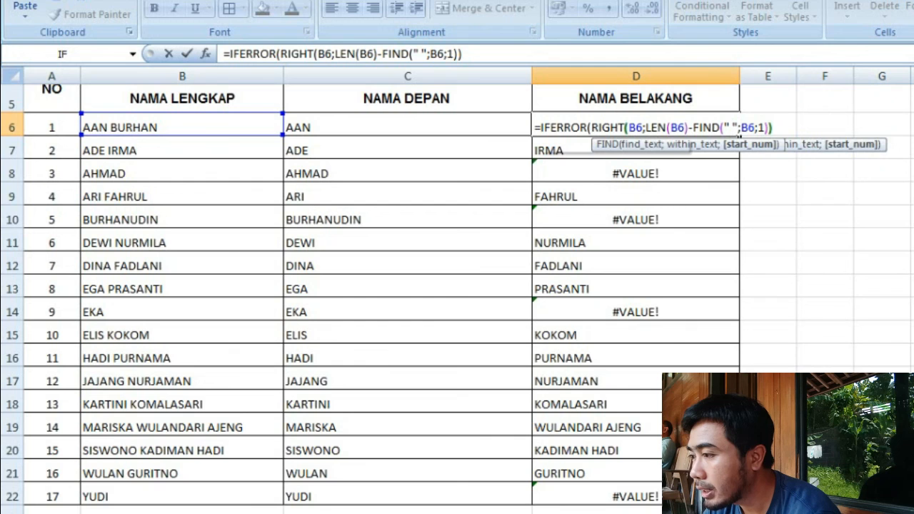
pyautogui.press('Right')
pyautogui.press('Right')
pyautogui.write(';')
pyautogui.write('"')
pyautogui.write('-')
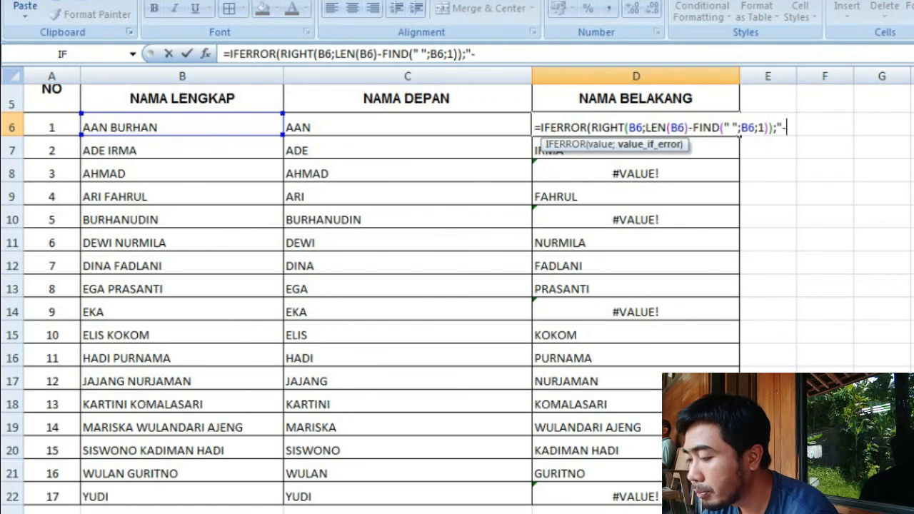
pyautogui.write('")')
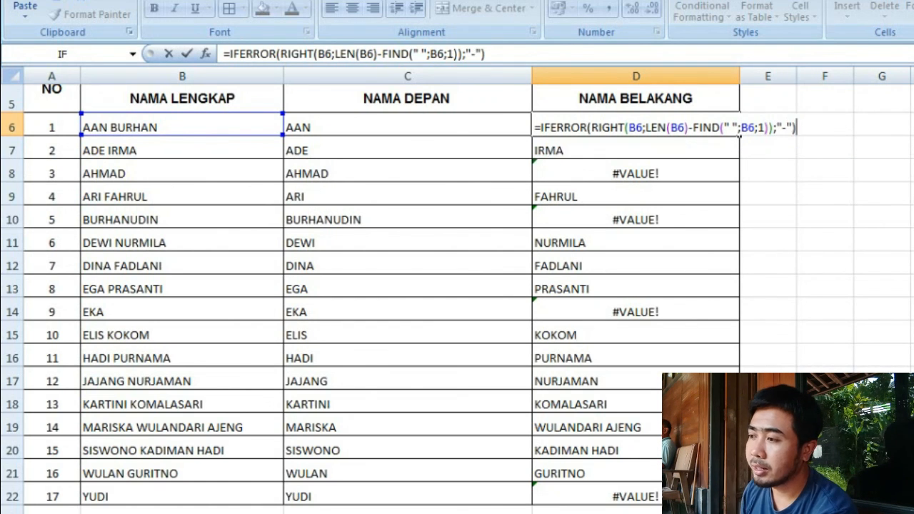
pyautogui.press('Return')
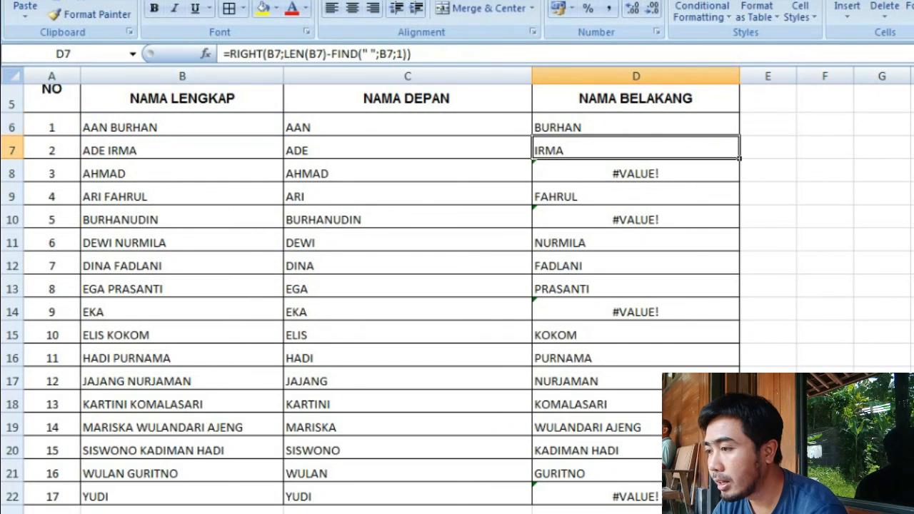
# - Fill the IFERROR formula from D6 down through D22 in the NAMA BELAKANG column
pyautogui.press('Up')
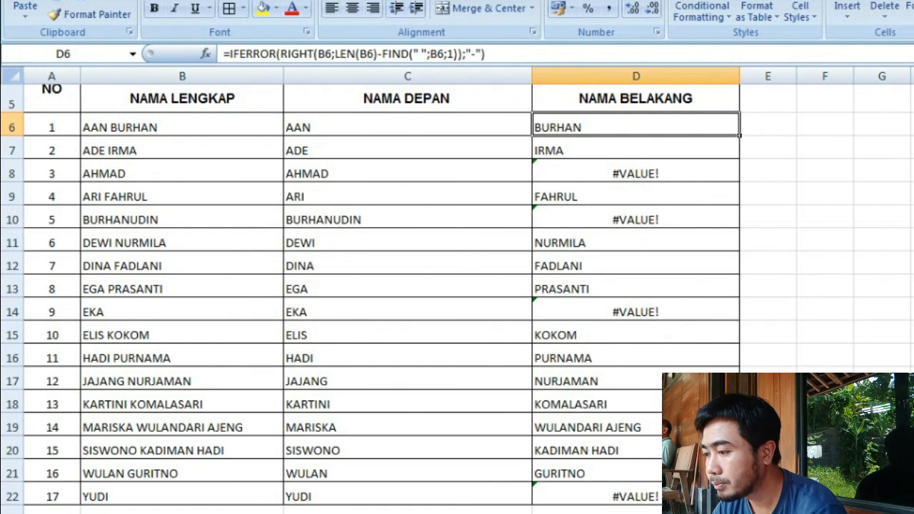
pyautogui.moveTo(739, 135); pyautogui.dragTo(735, 498)
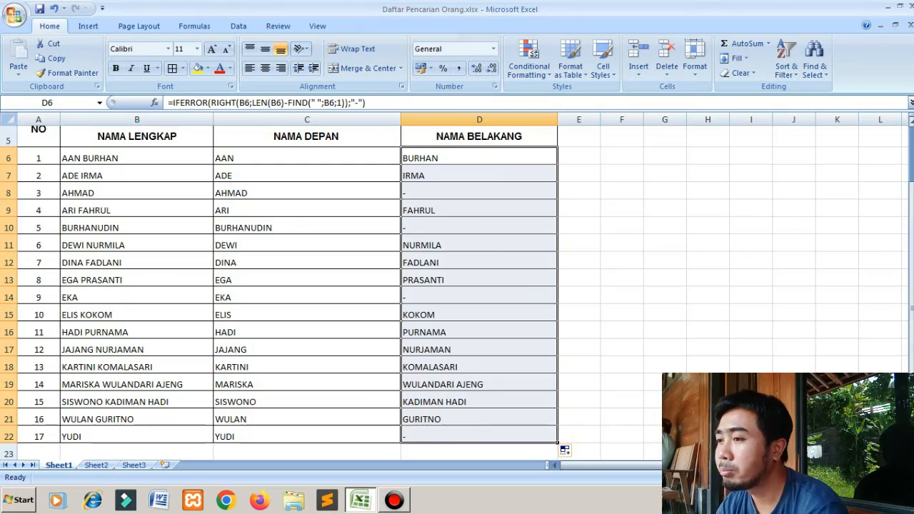
pyautogui.scroll(2, 456, 286)
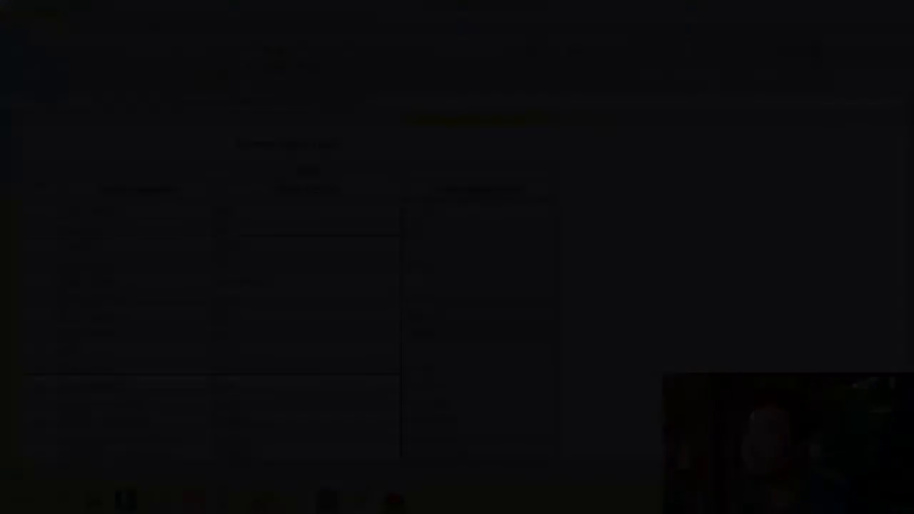